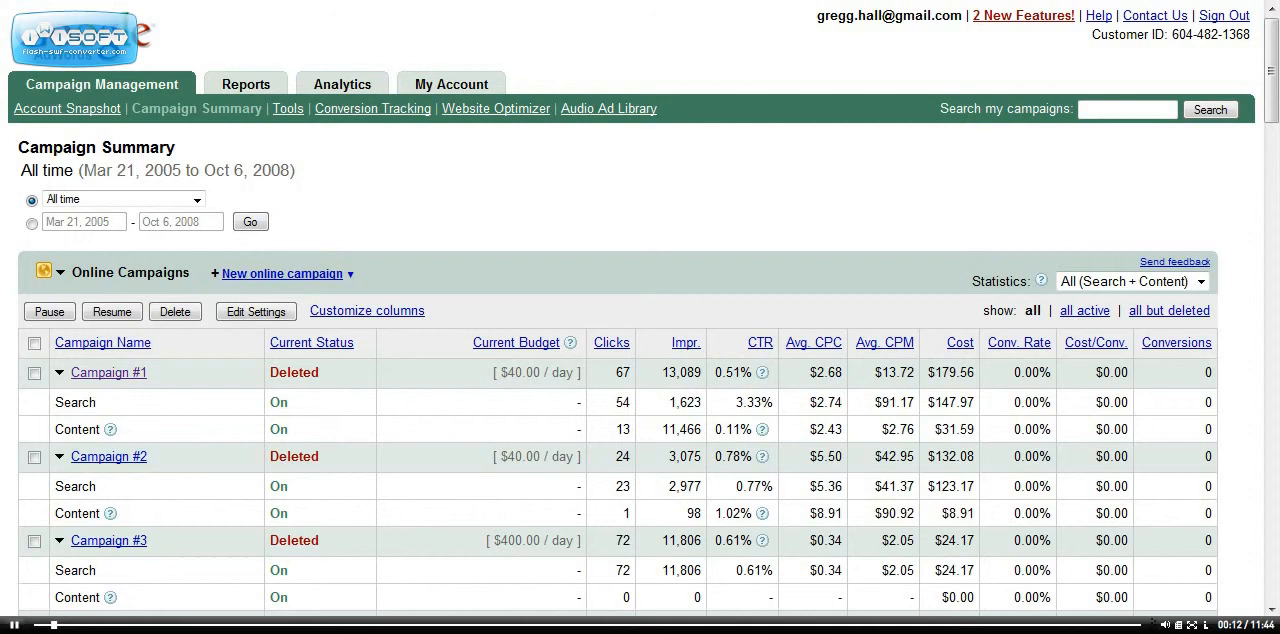
Open the paused E Currency Exchange campaign from the Campaign Summary.
scroll(640, 372, down, 3)
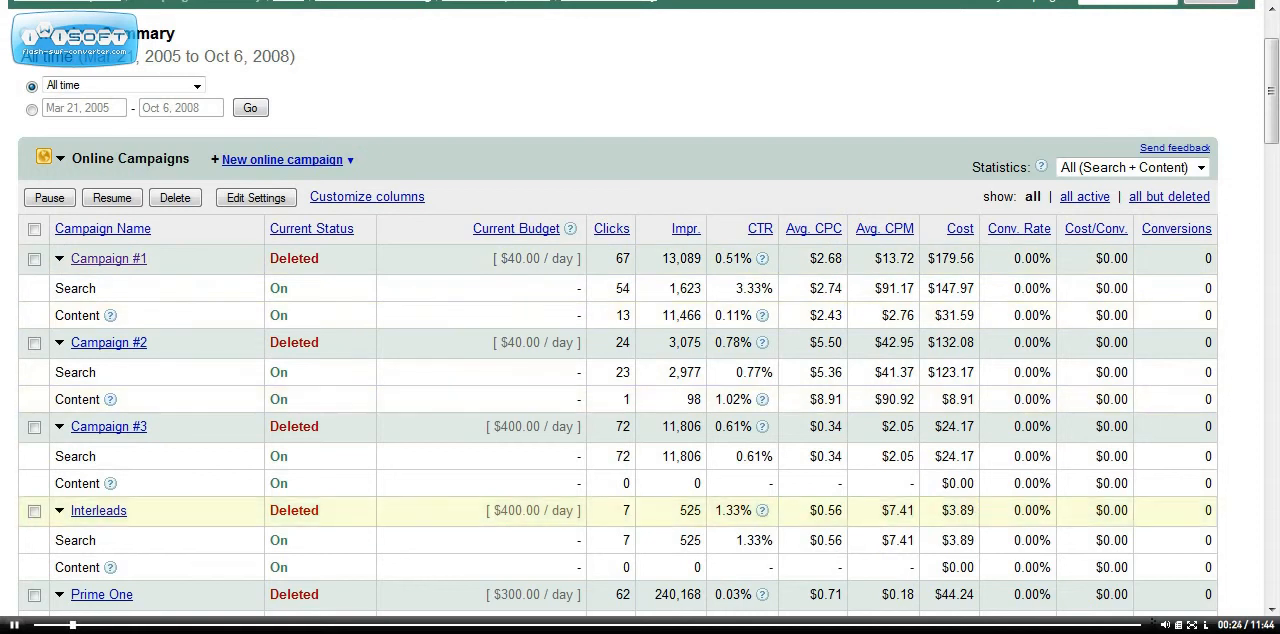
scroll(640, 320, down, 6)
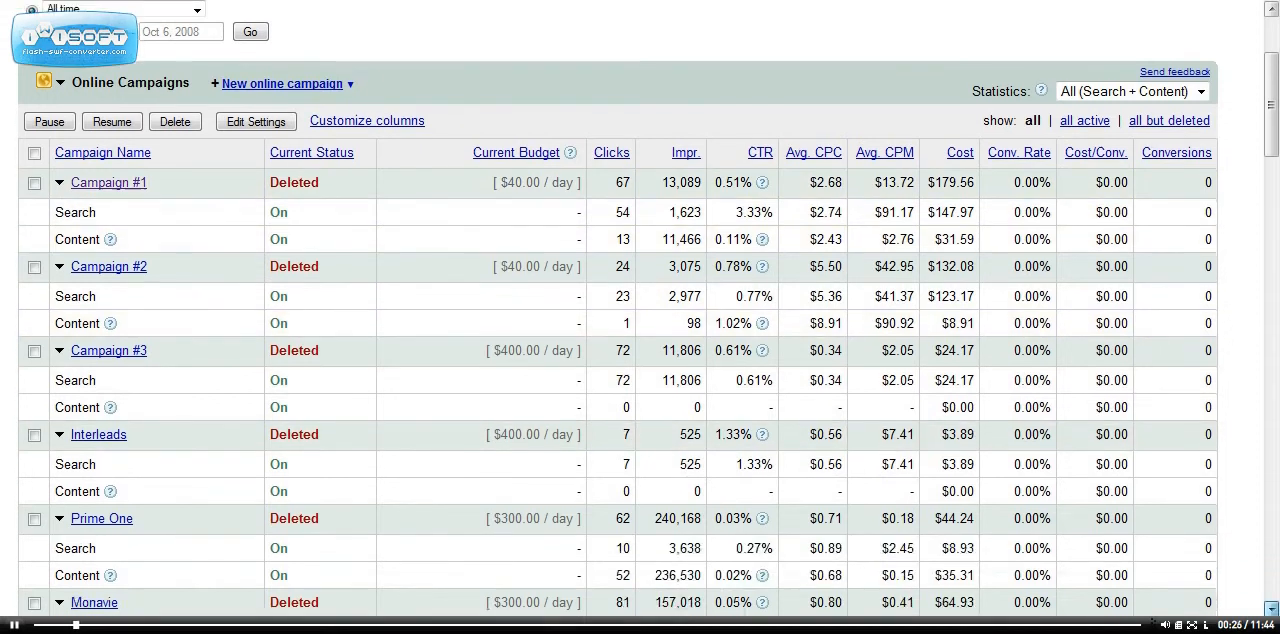
scroll(640, 320, down, 2)
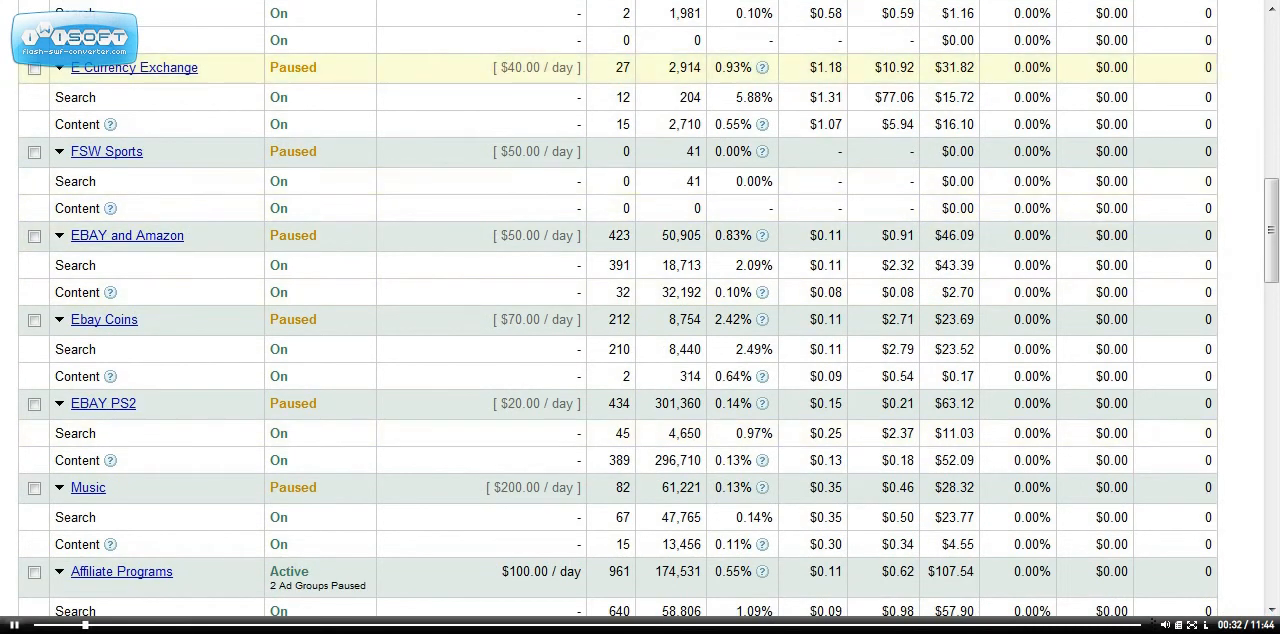
click(134, 68)
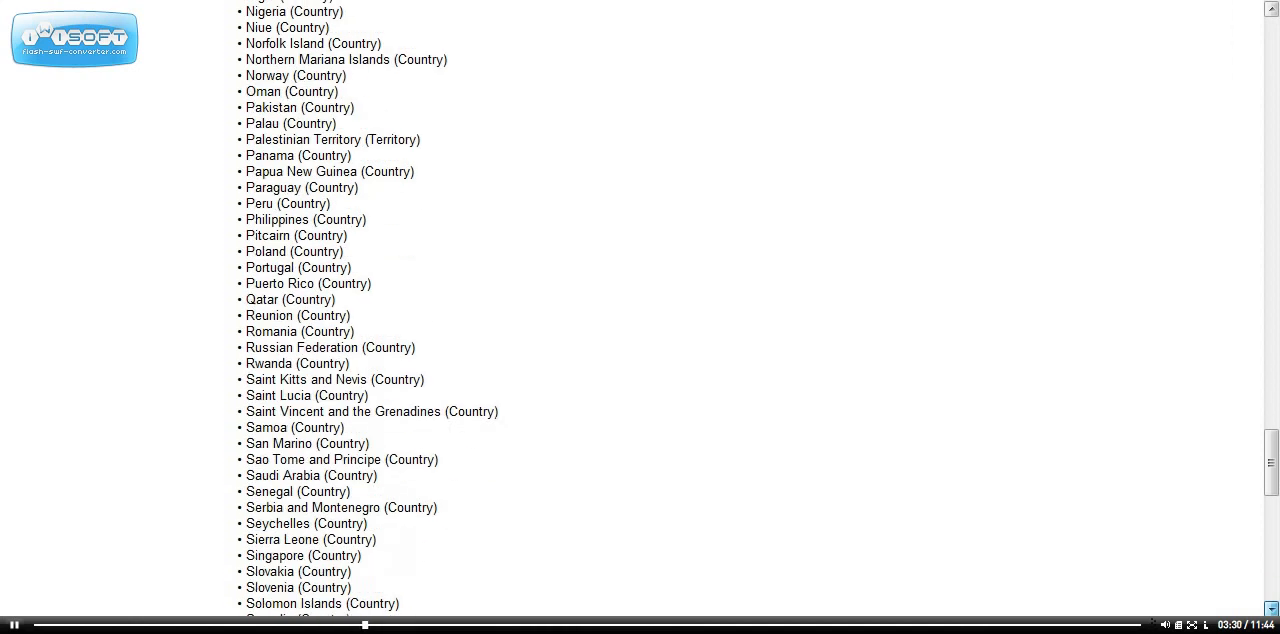
Save the E Currency Exchange campaign settings and reopen them for editing.
scroll(640, 300, down, 8)
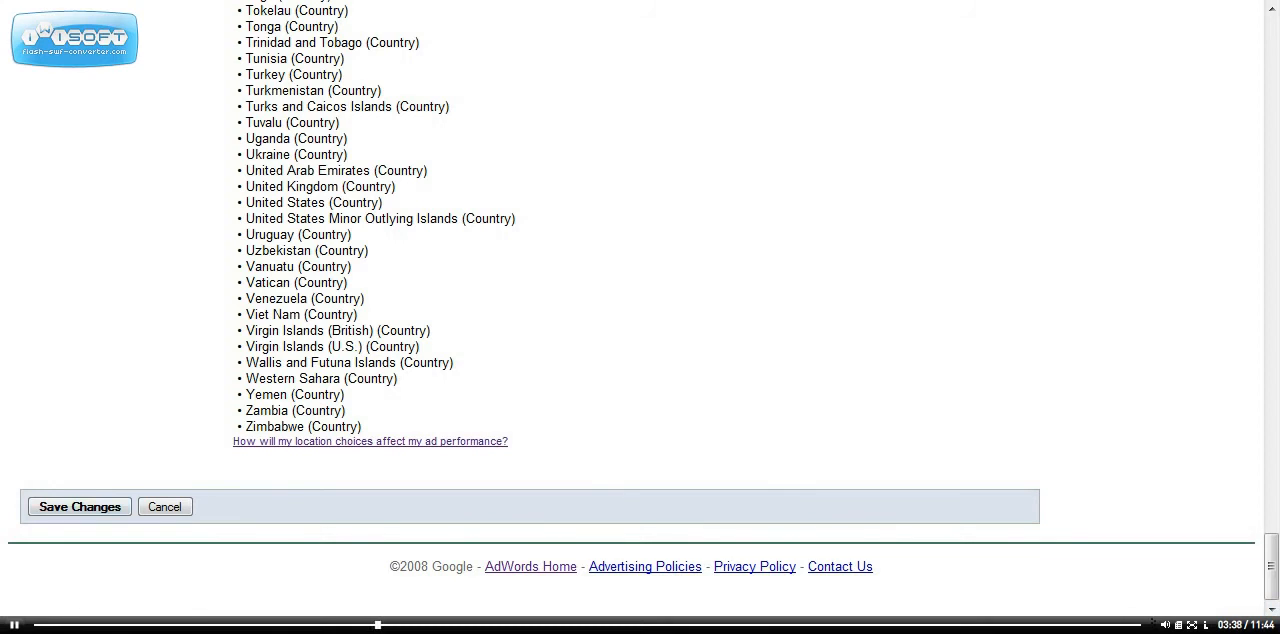
click(79, 507)
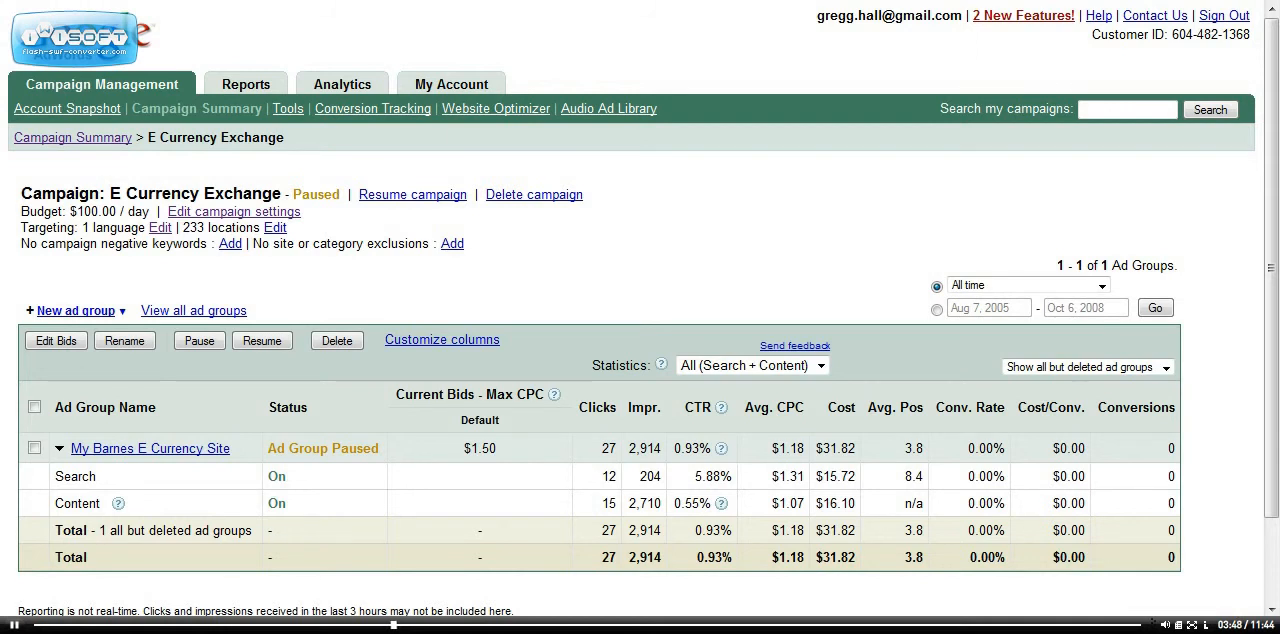
click(234, 212)
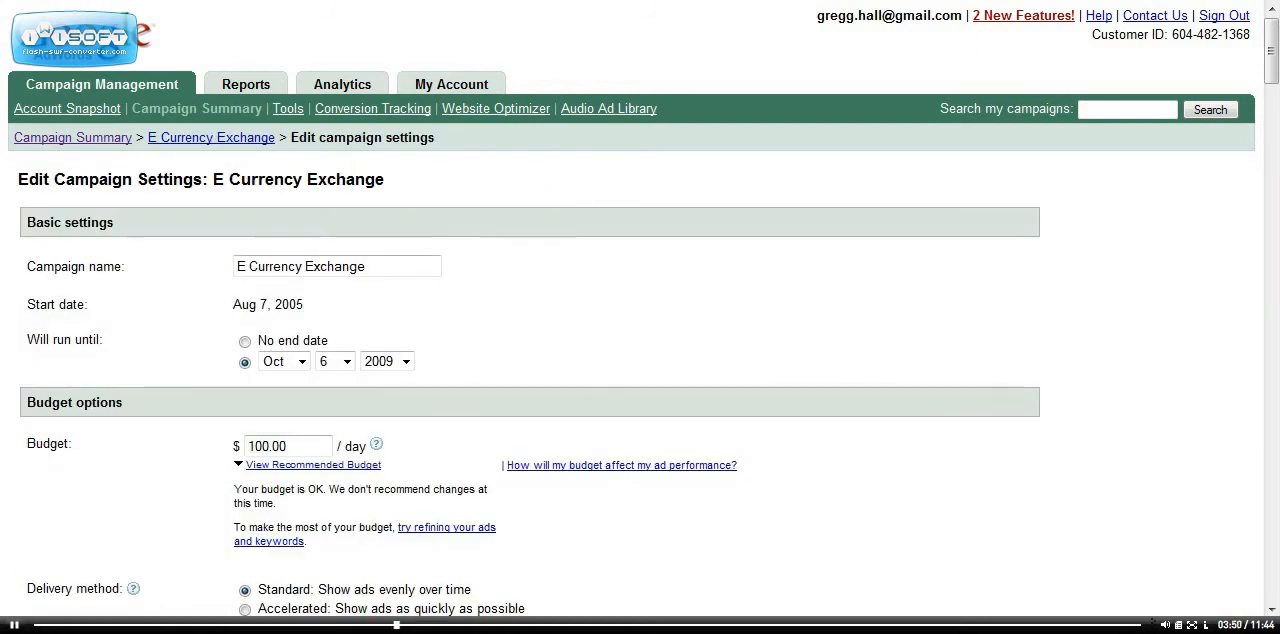
Turn on ad scheduling for the campaign and accept saving the current changes.
scroll(640, 315, down, 10)
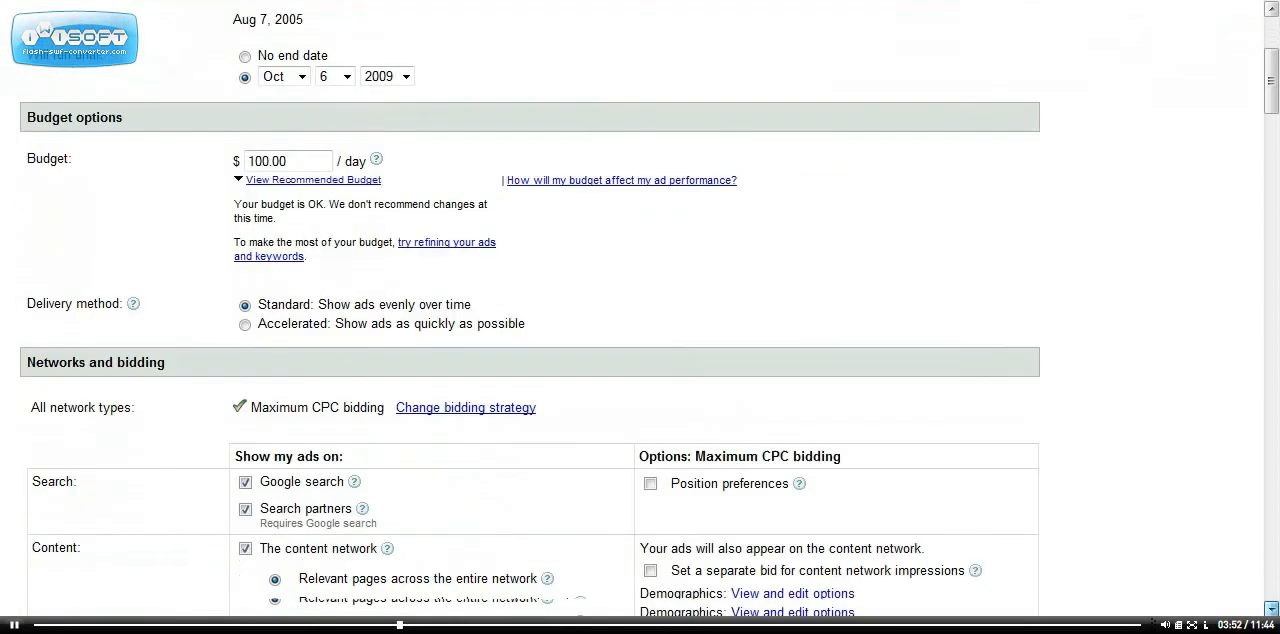
scroll(530, 315, down, 4)
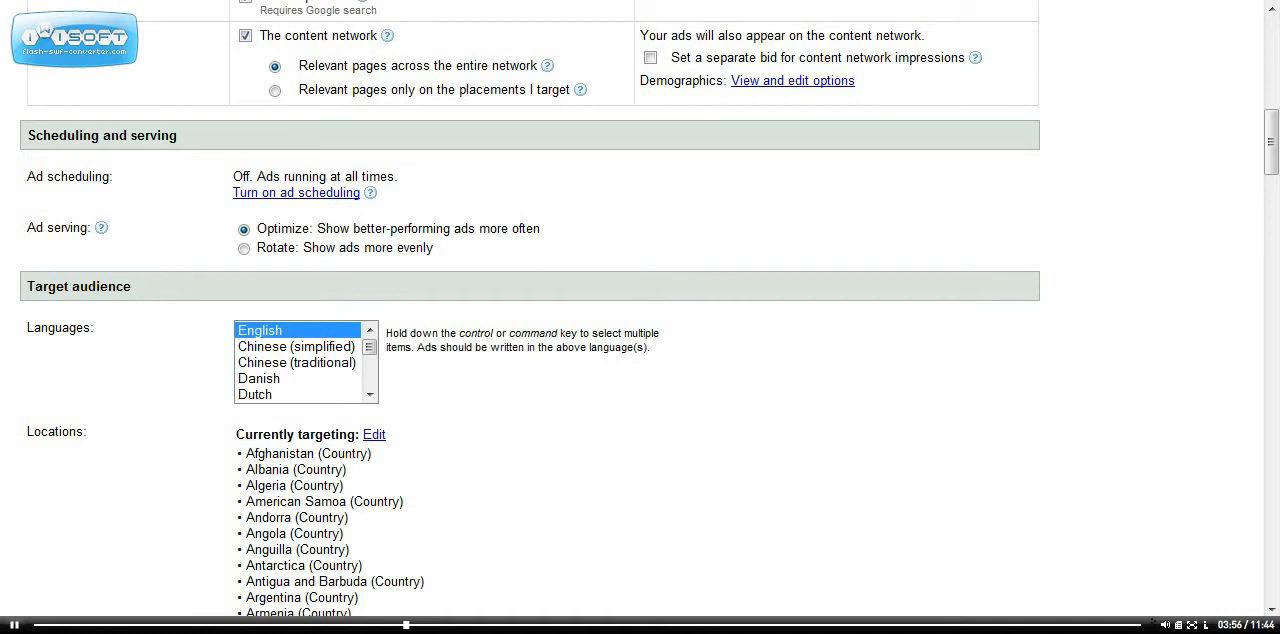
click(300, 193)
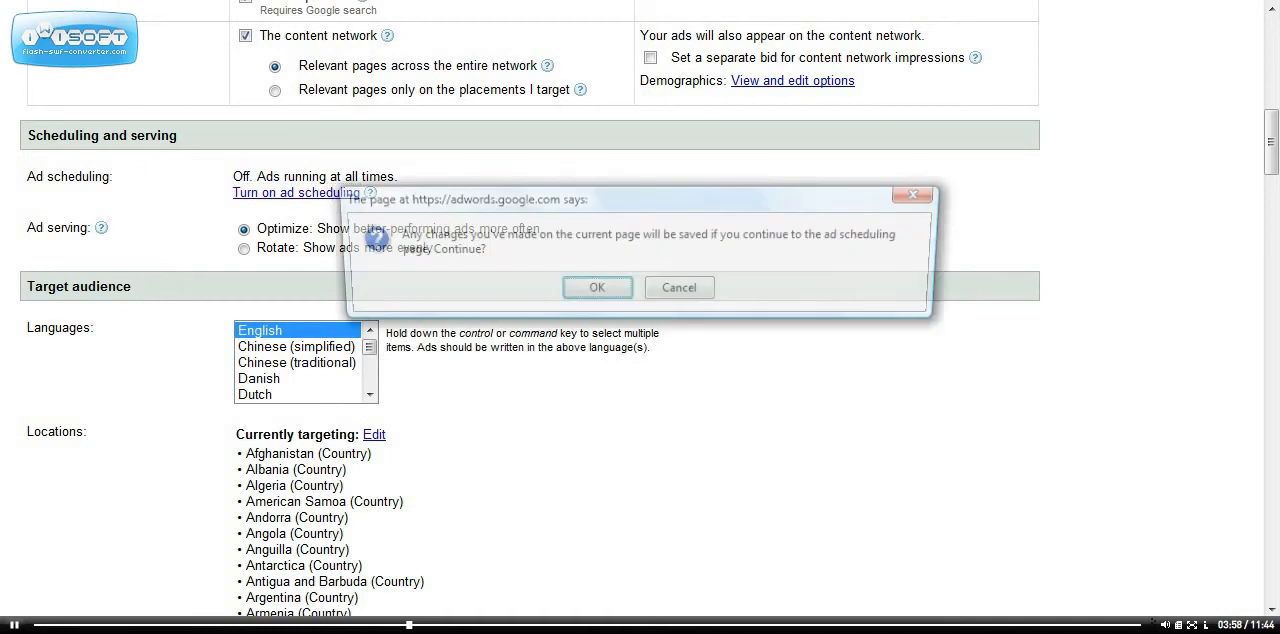
key(Return)
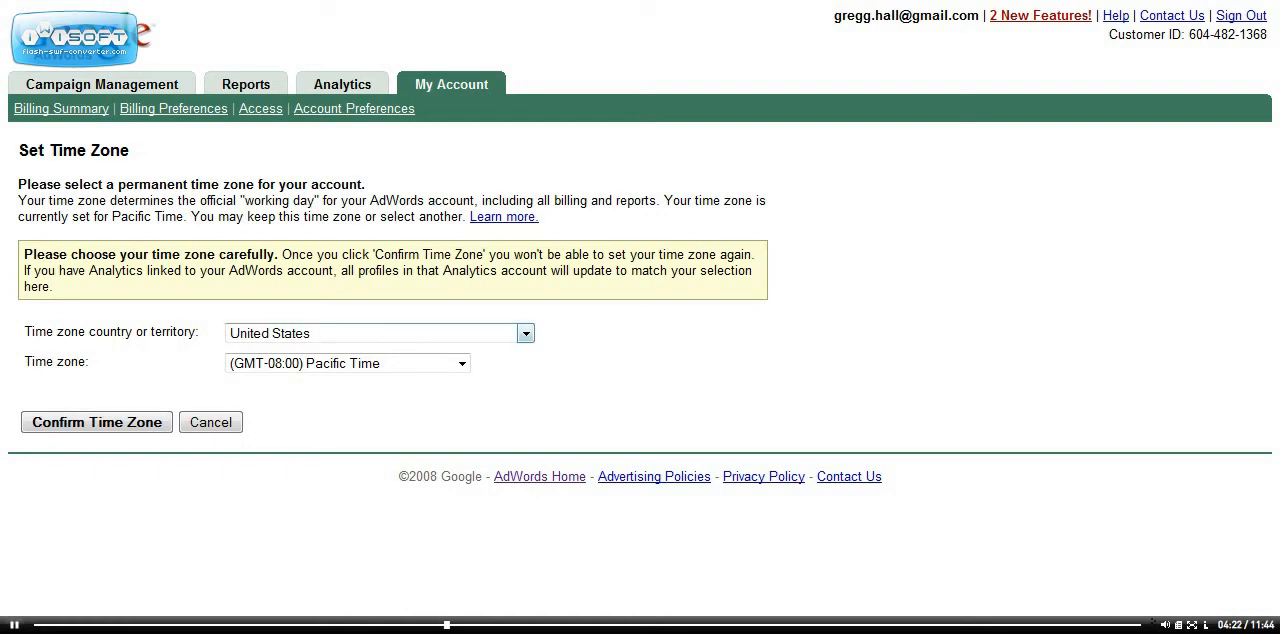
Set the account's permanent time zone to (GMT-06:00) Central Time, United States, and continue to Ad Scheduling.
click(525, 333)
click(525, 333)
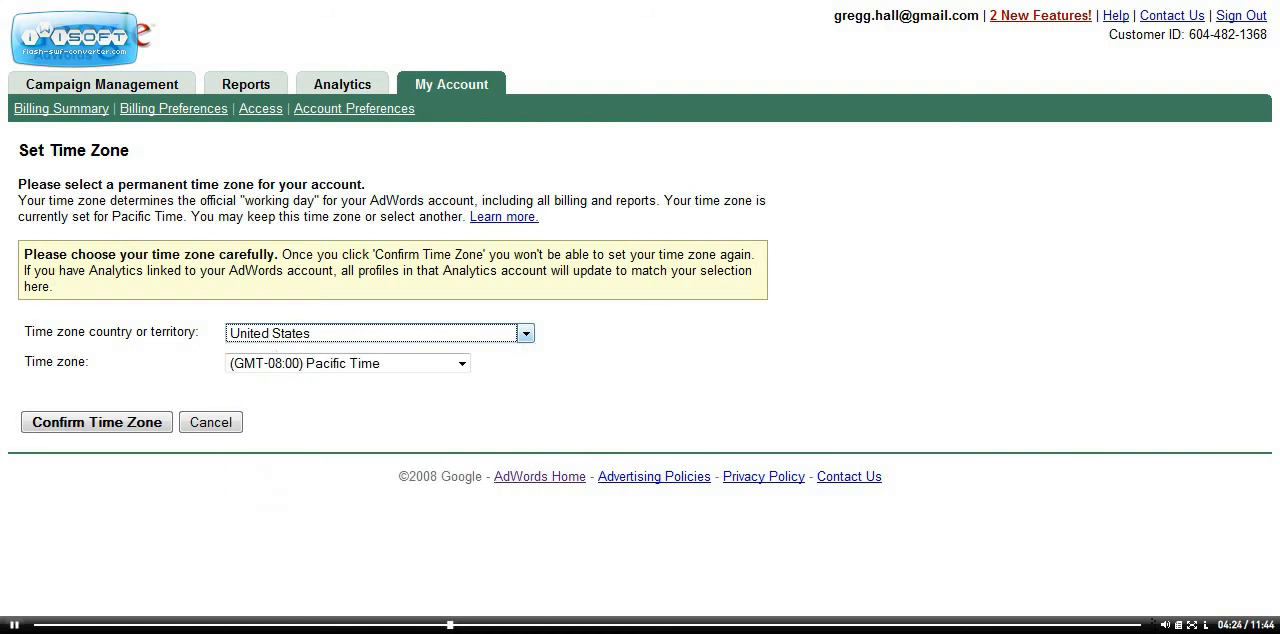
click(461, 363)
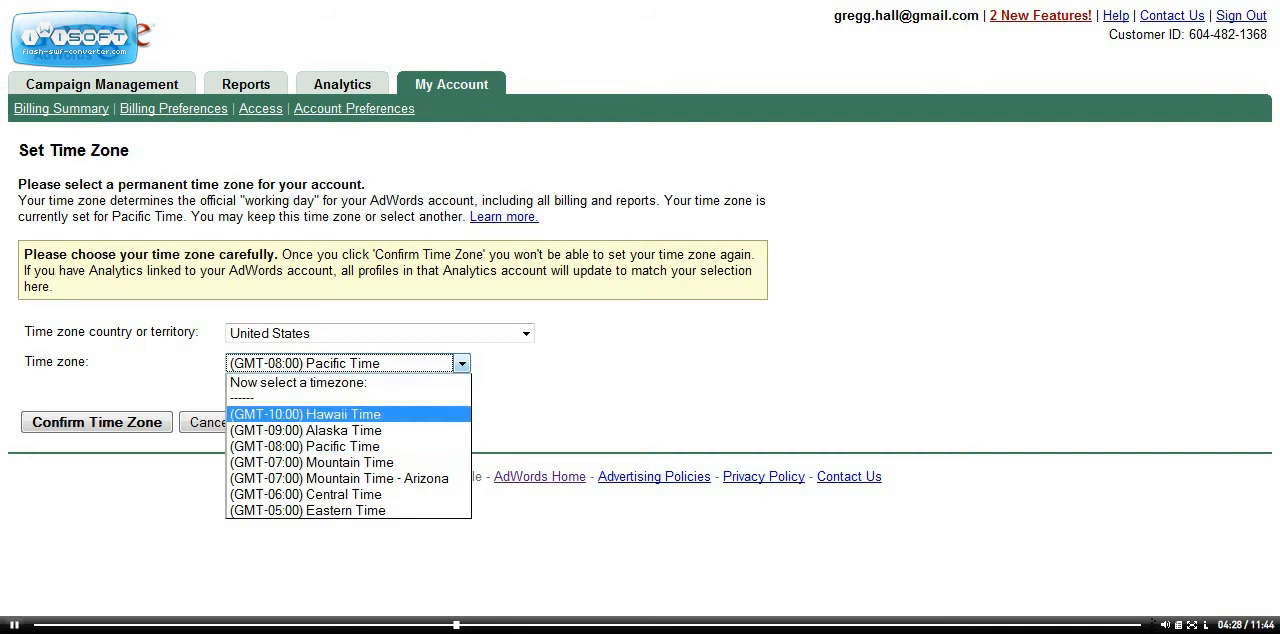
click(346, 495)
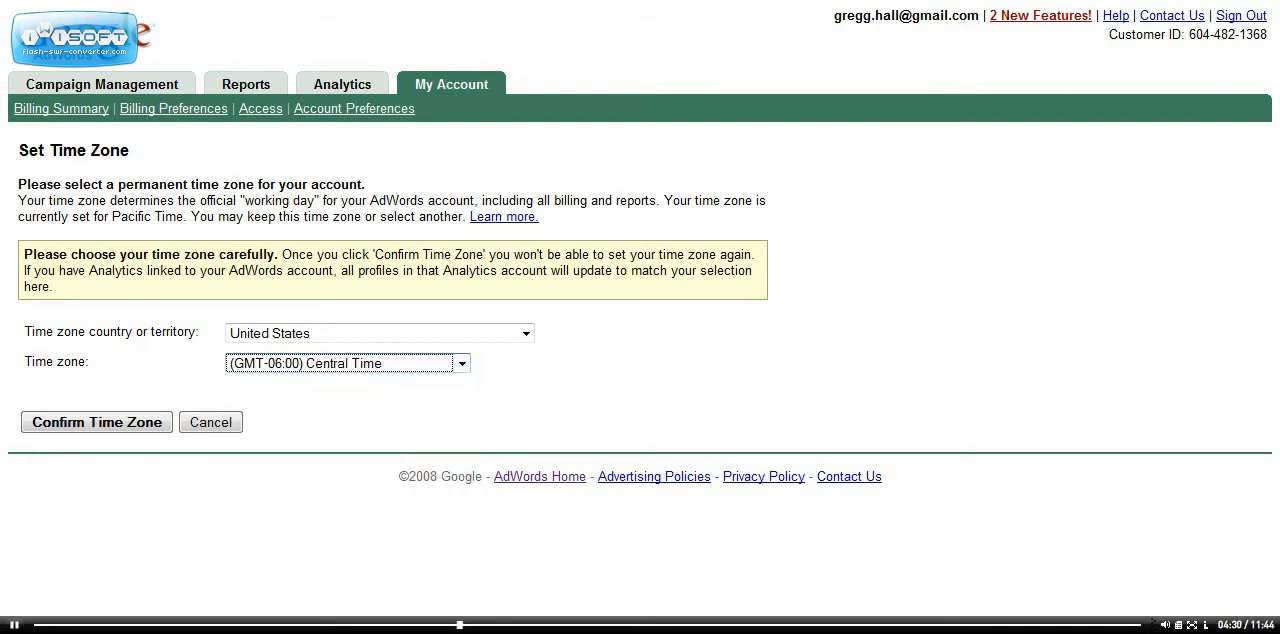
click(97, 422)
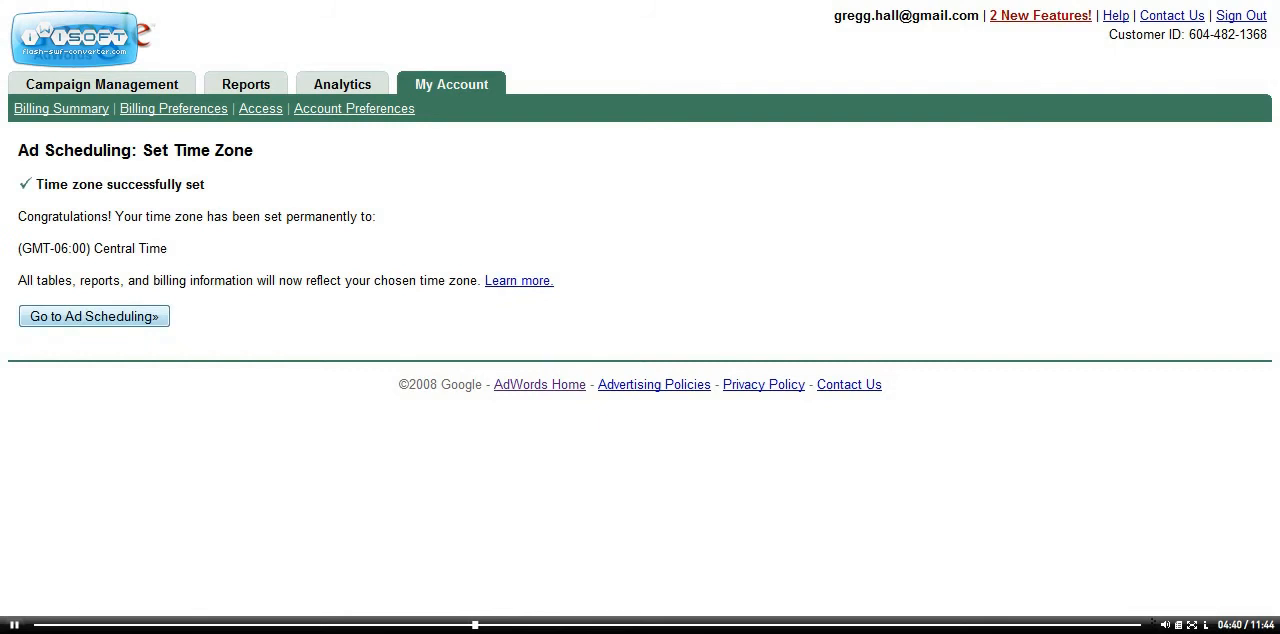
click(94, 316)
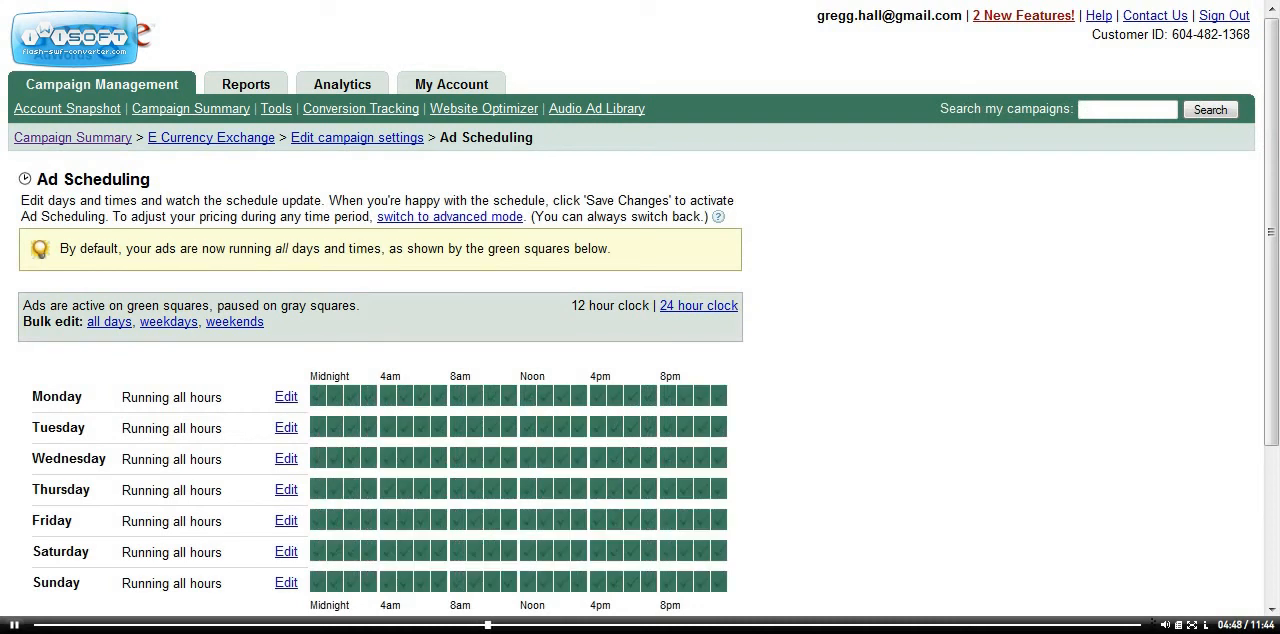
Bulk edit all days to run ads from 6:00 am to 7:00 pm and save the ad schedule.
scroll(640, 320, down, 4)
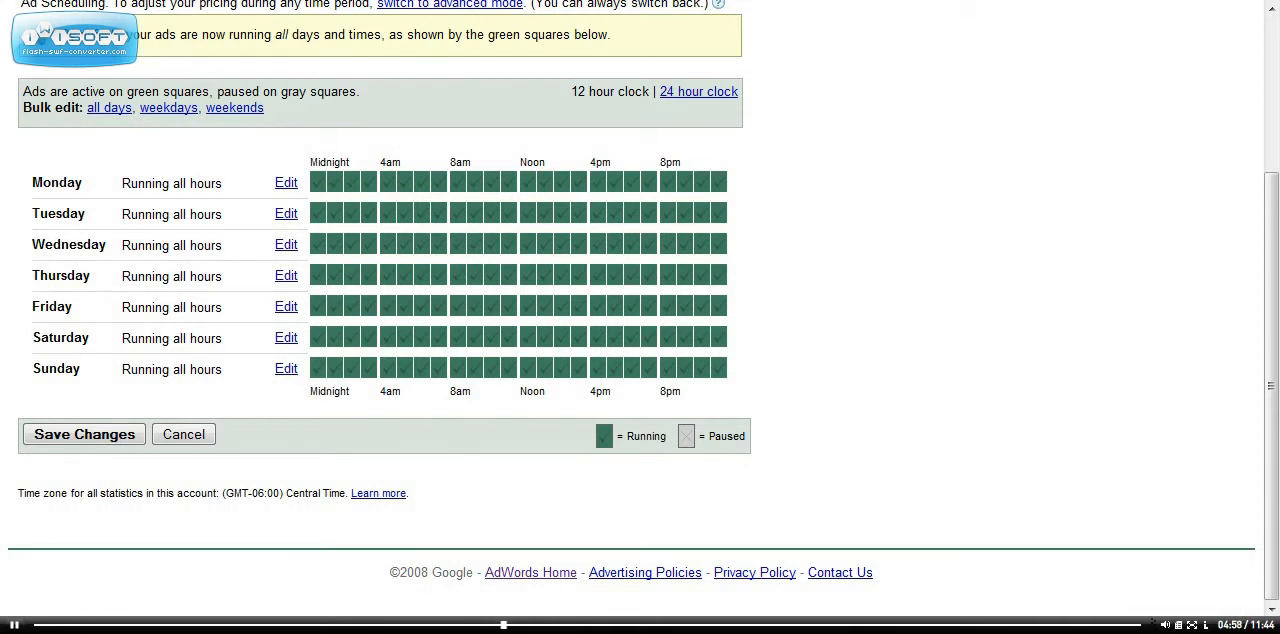
click(109, 107)
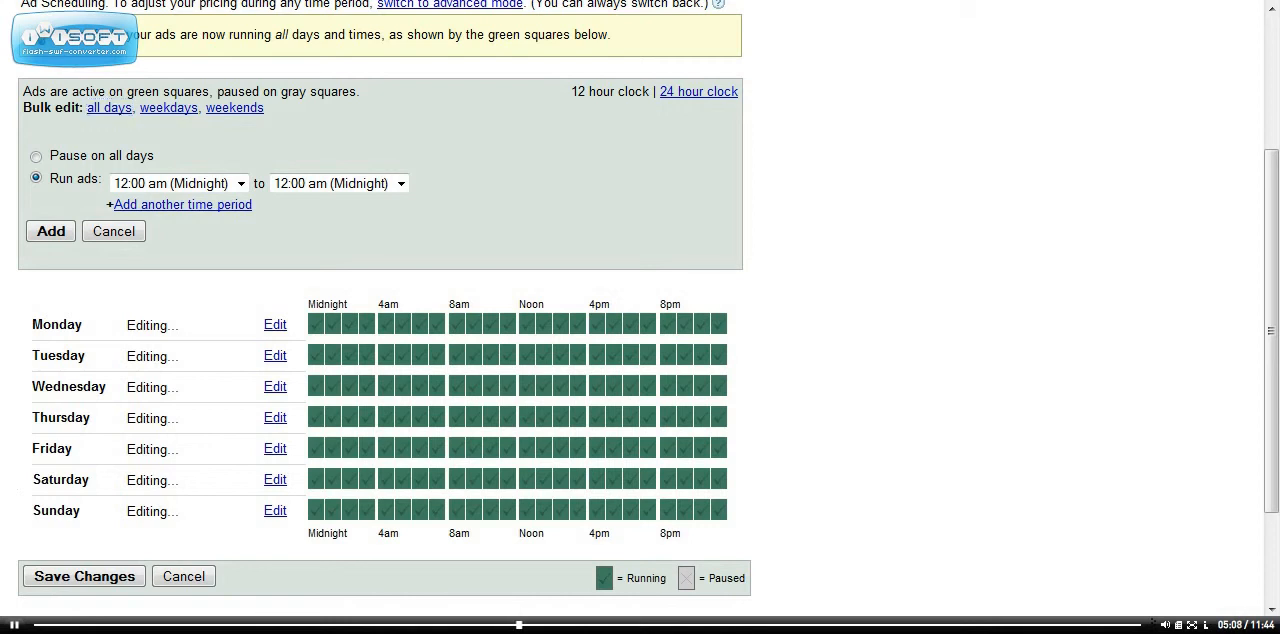
click(241, 184)
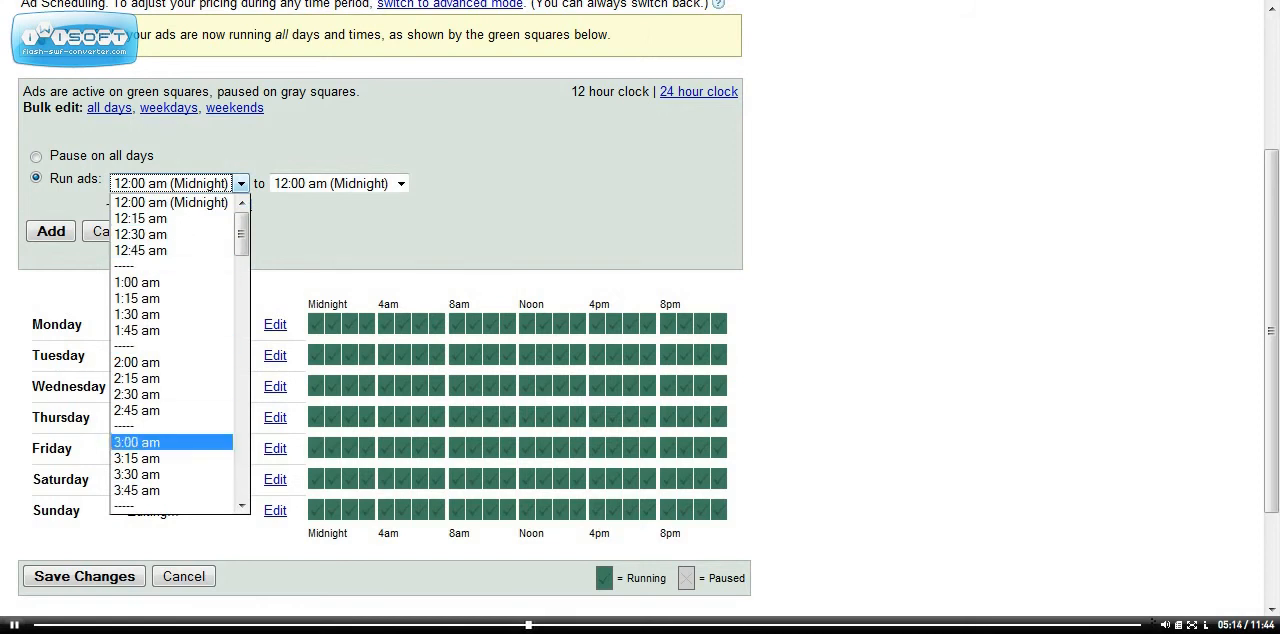
scroll(180, 355, down, 6)
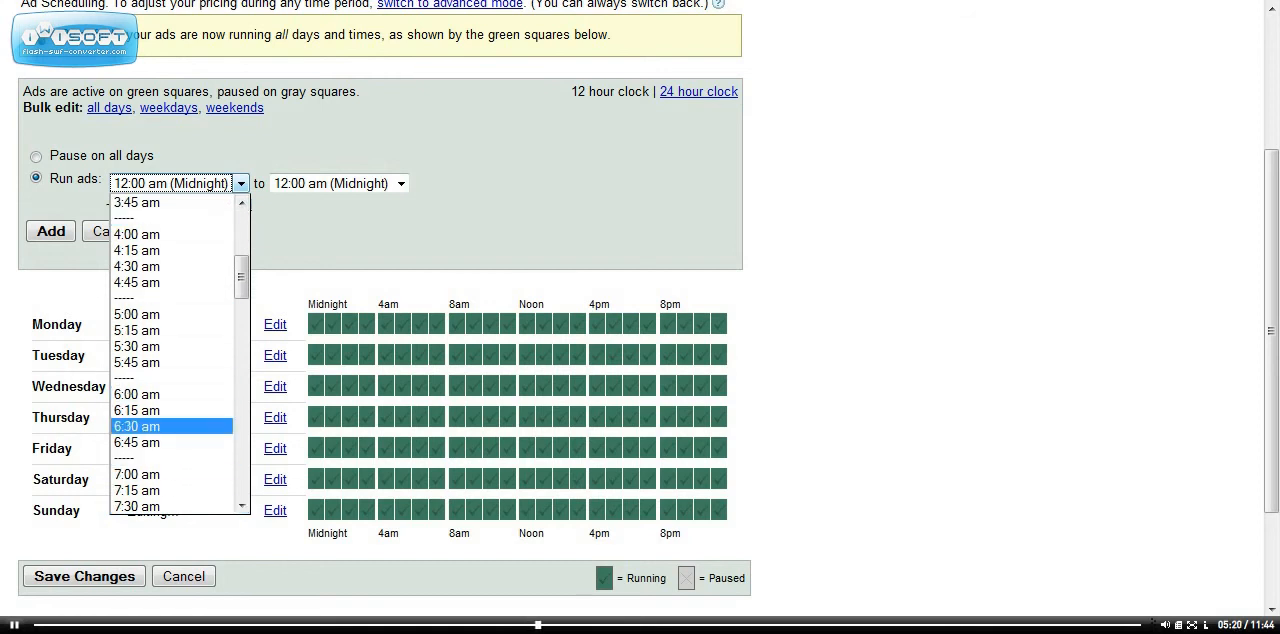
click(150, 394)
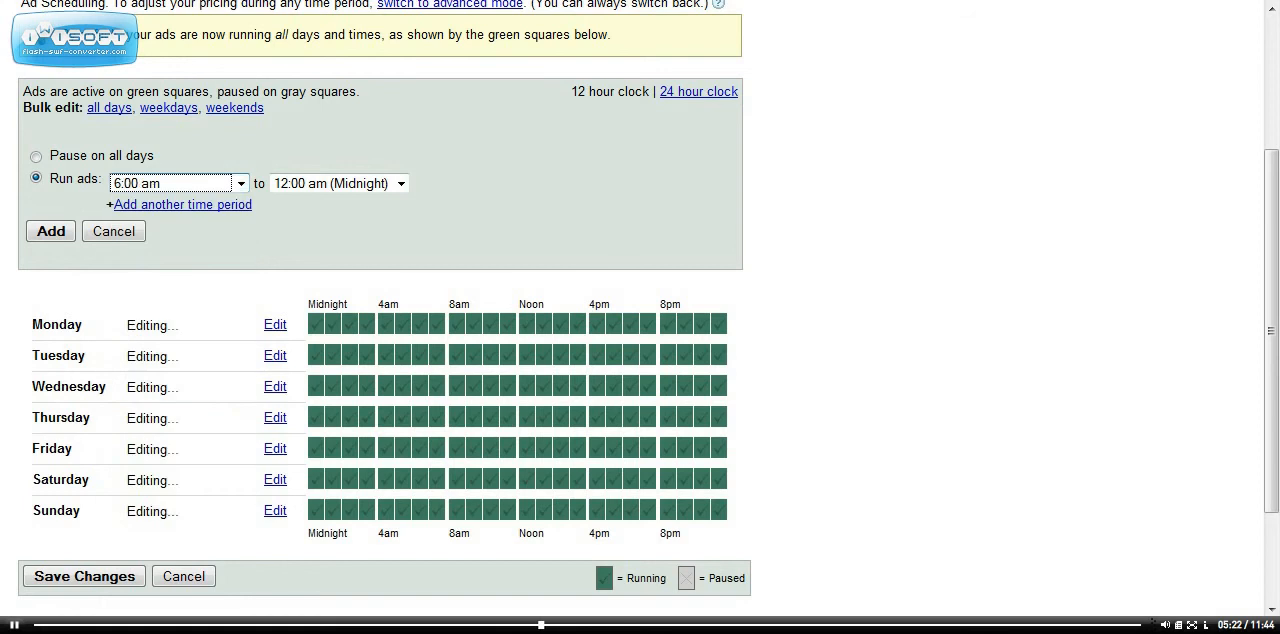
click(400, 183)
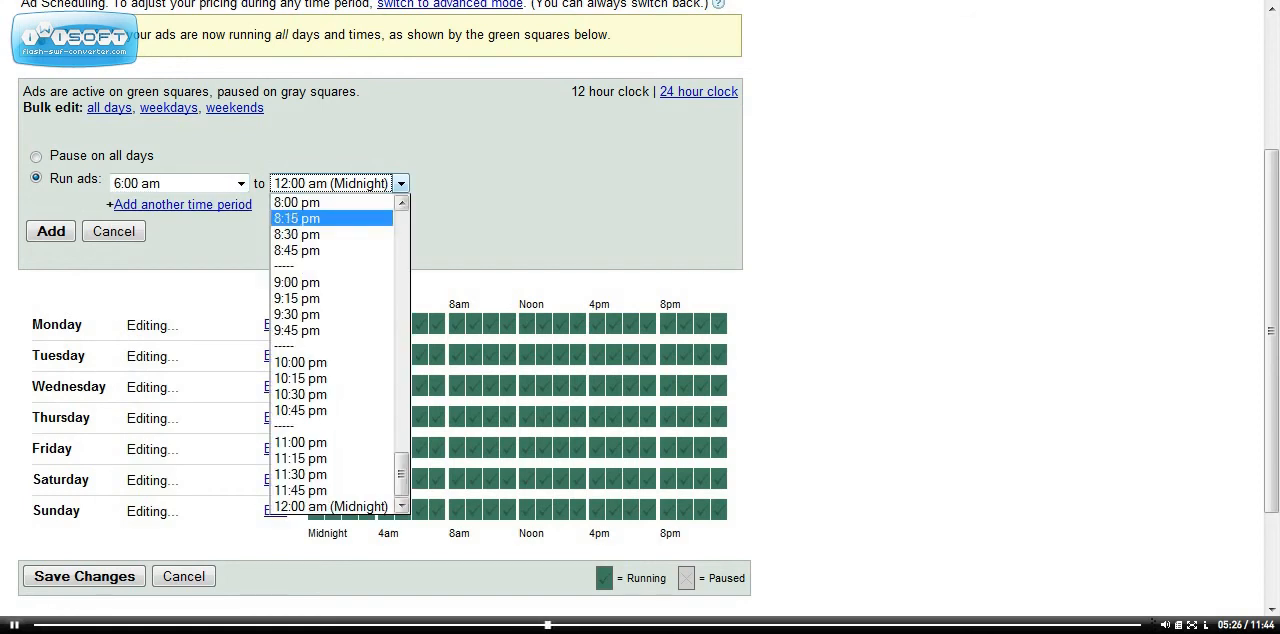
scroll(335, 355, up, 6)
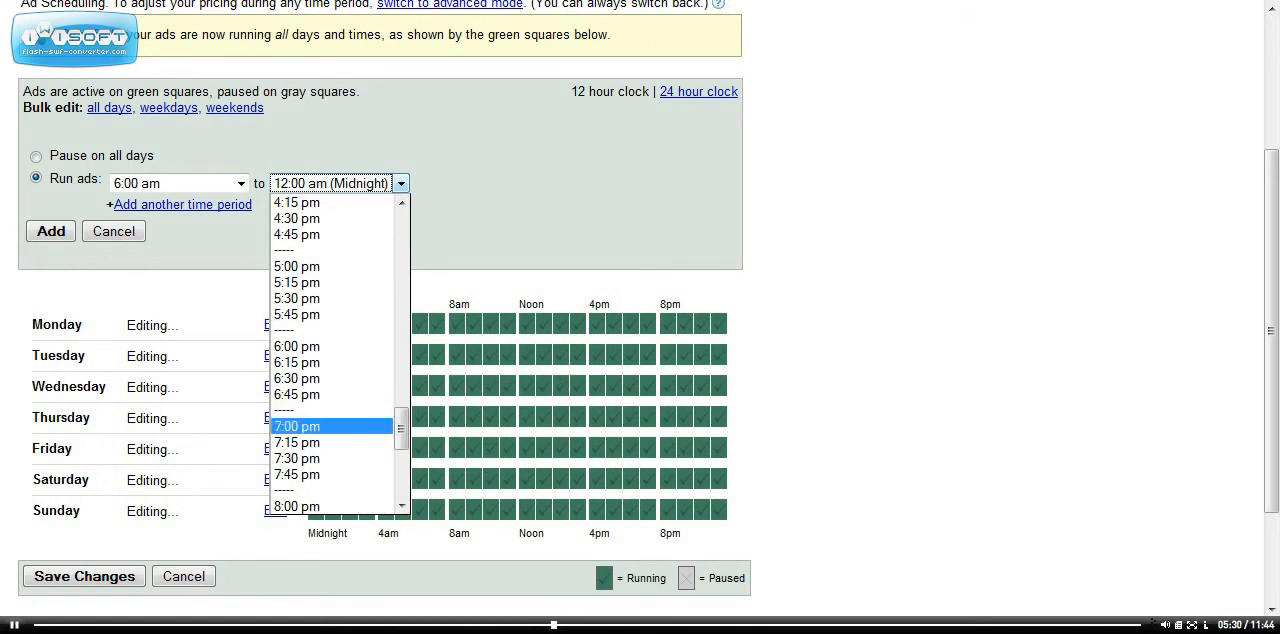
click(330, 426)
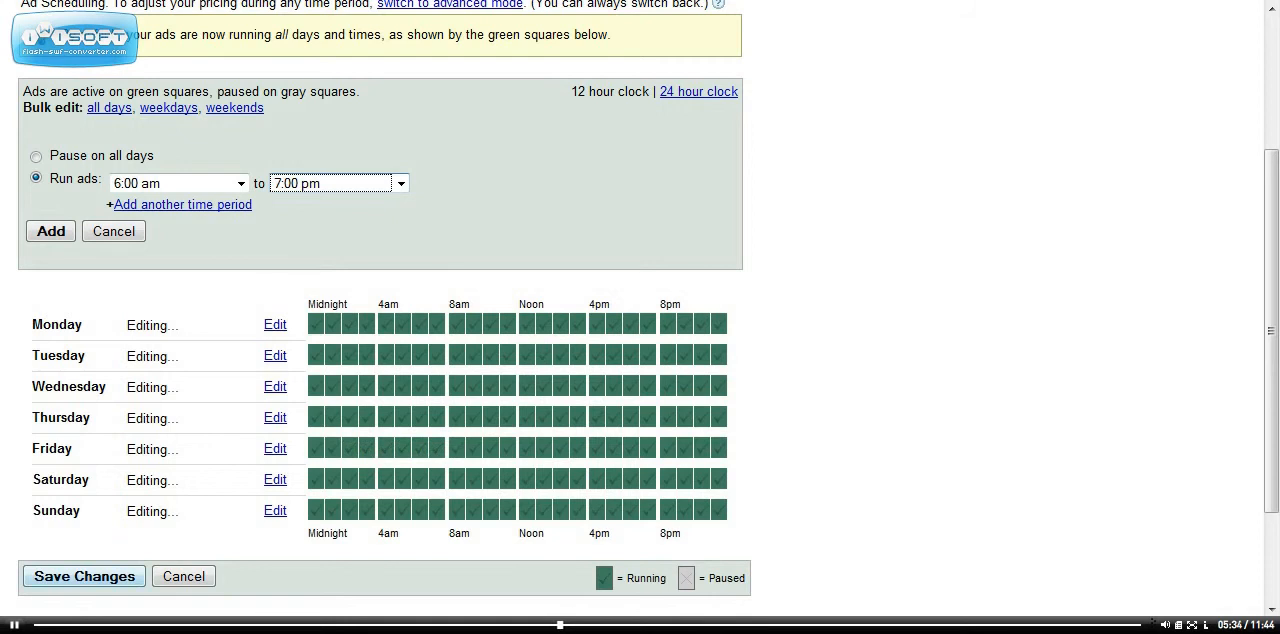
click(84, 576)
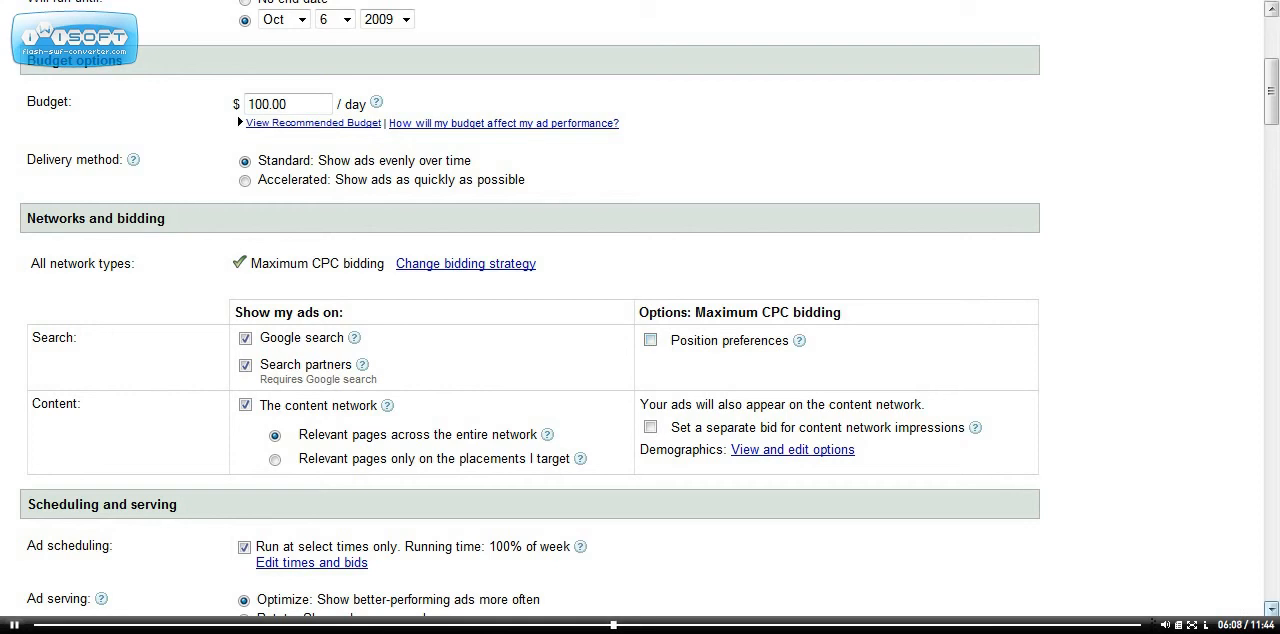
Opt the campaign out of the content network, leaving Google search and search partners enabled.
scroll(640, 308, down, 8)
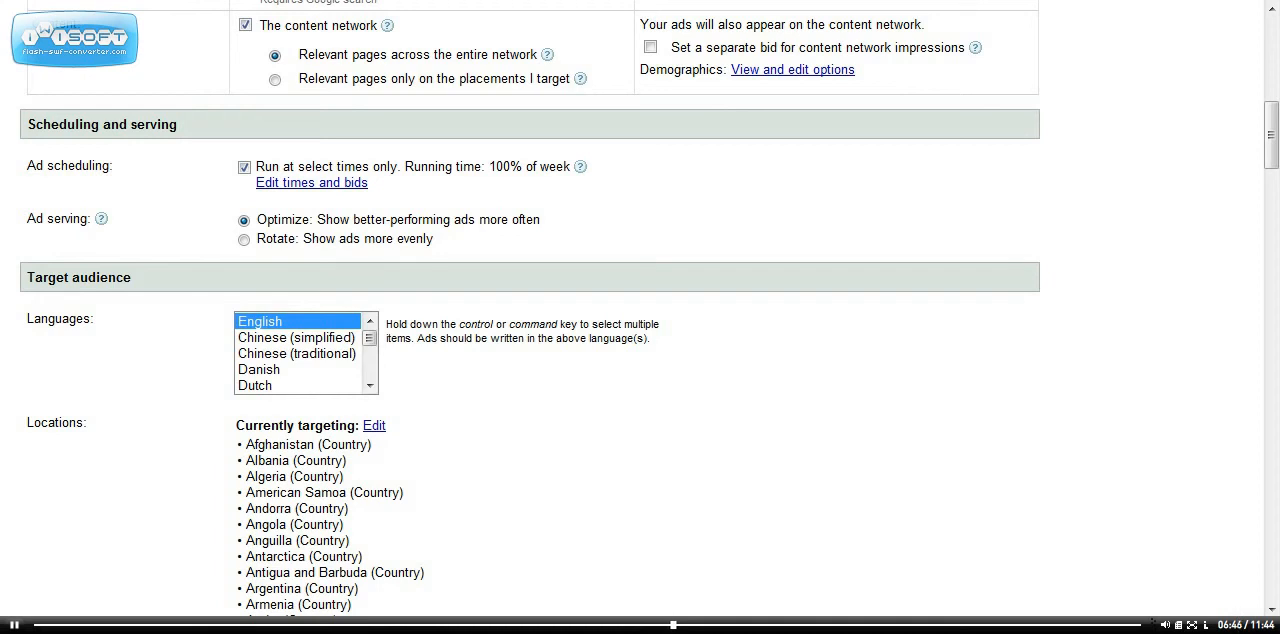
scroll(530, 320, up, 5)
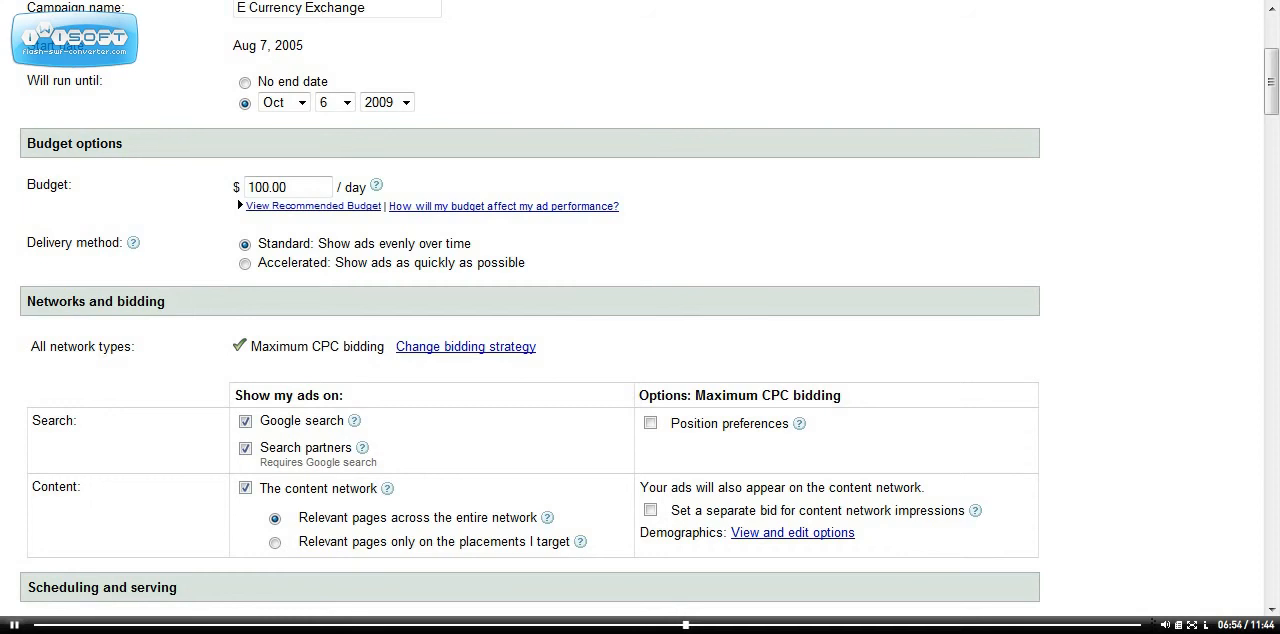
click(245, 488)
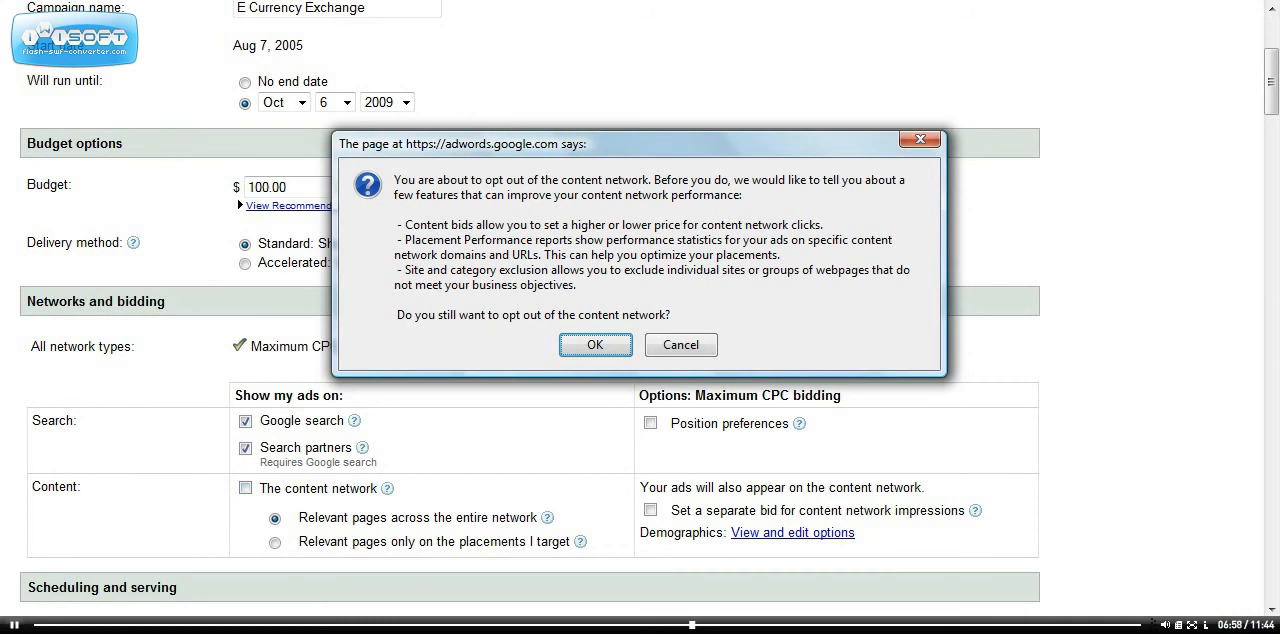
key(Return)
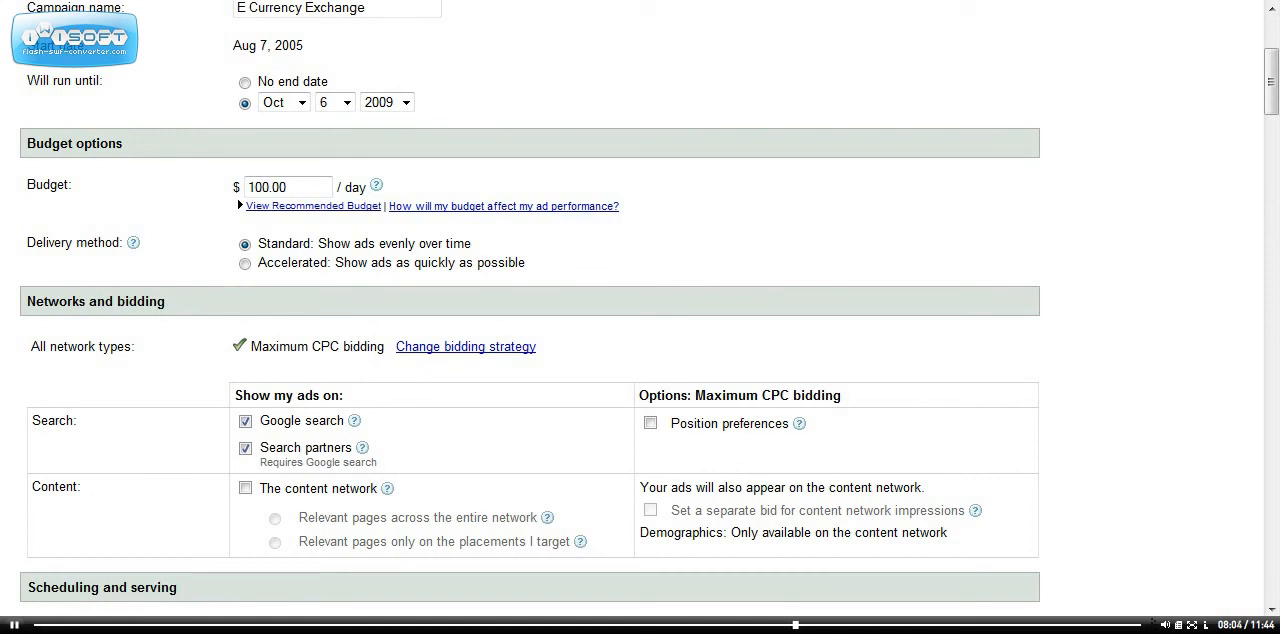
Open the campaign's targeted locations for editing and enable the map.
scroll(640, 310, down, 5)
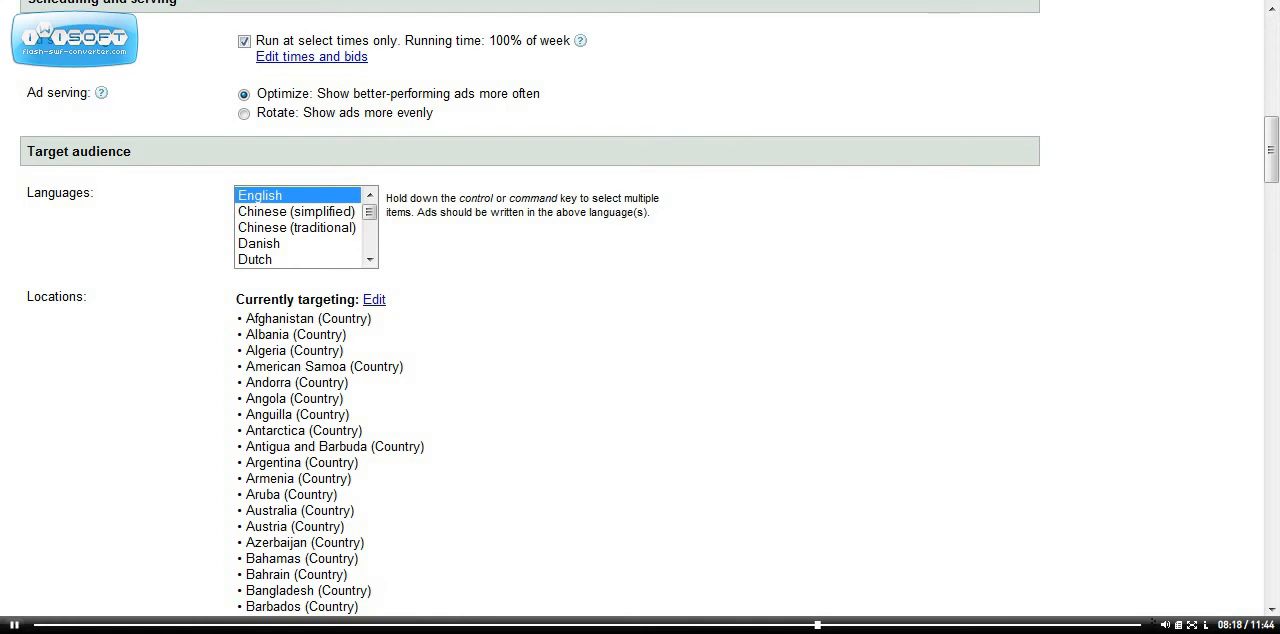
click(374, 299)
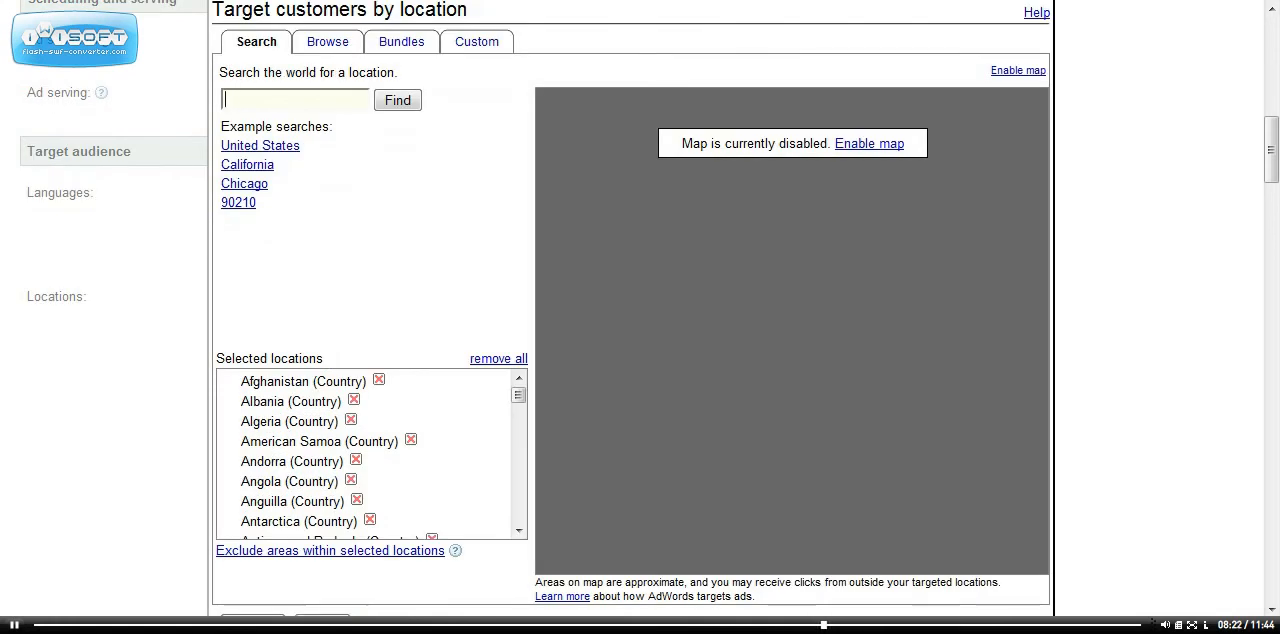
click(869, 143)
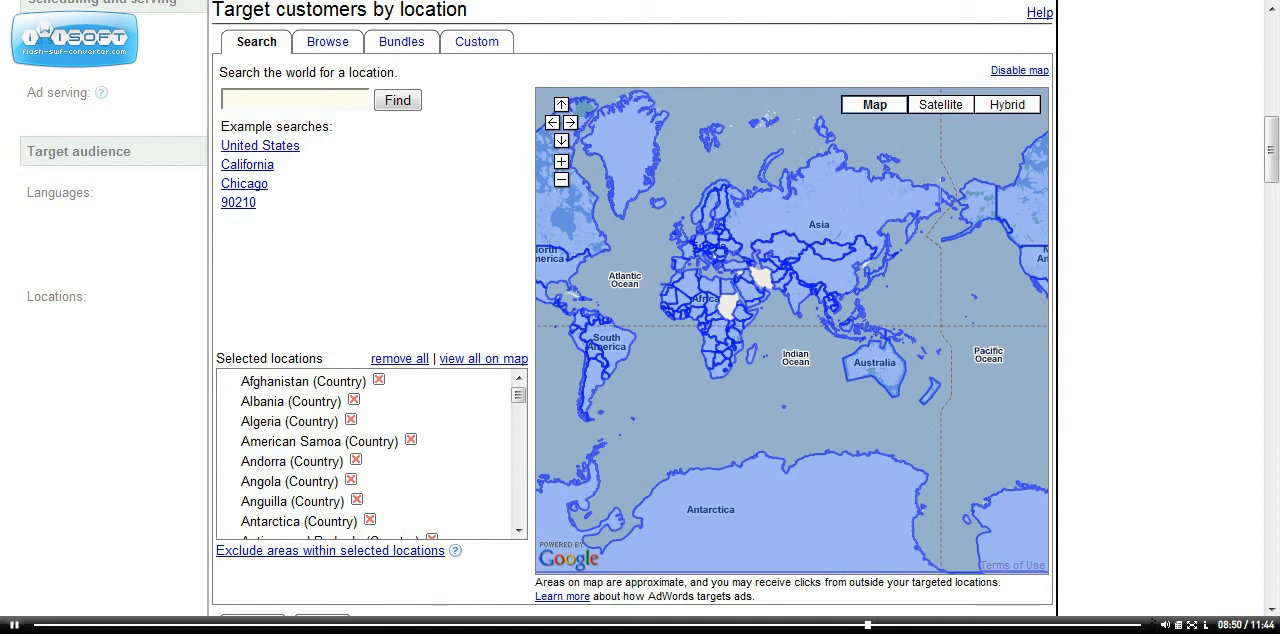
Remove Anguilla, Antarctica, Angola, Andorra and American Samoa from the selected target locations and confirm the location list.
click(1272, 609)
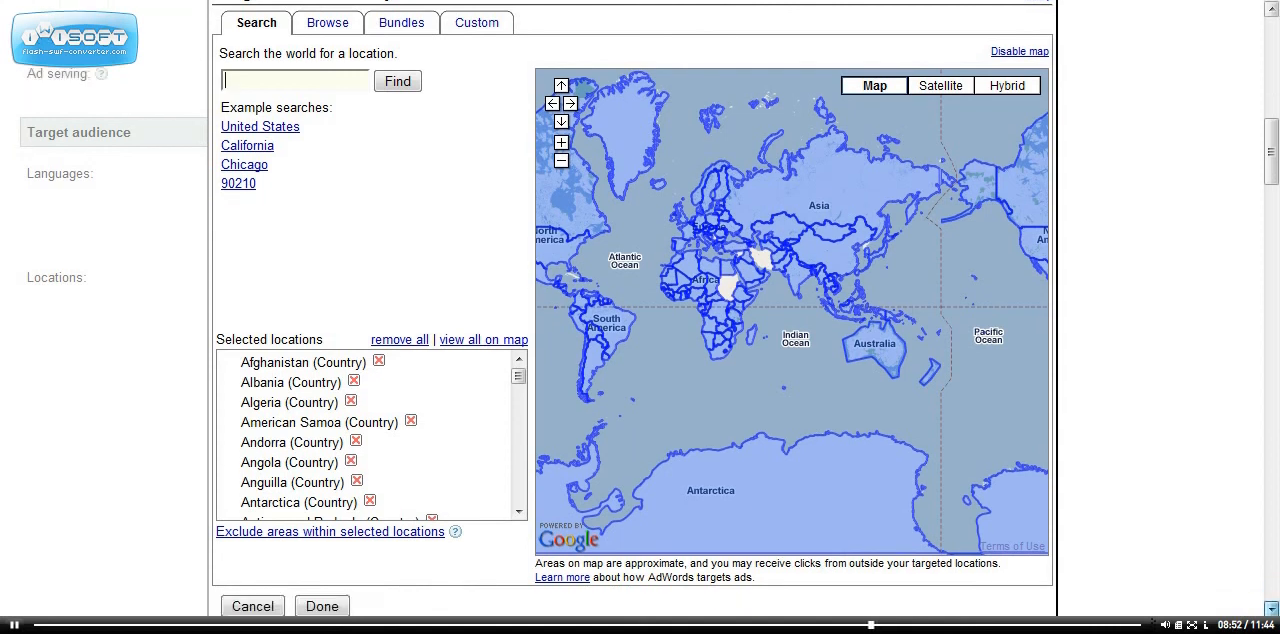
scroll(1272, 609, down, 5)
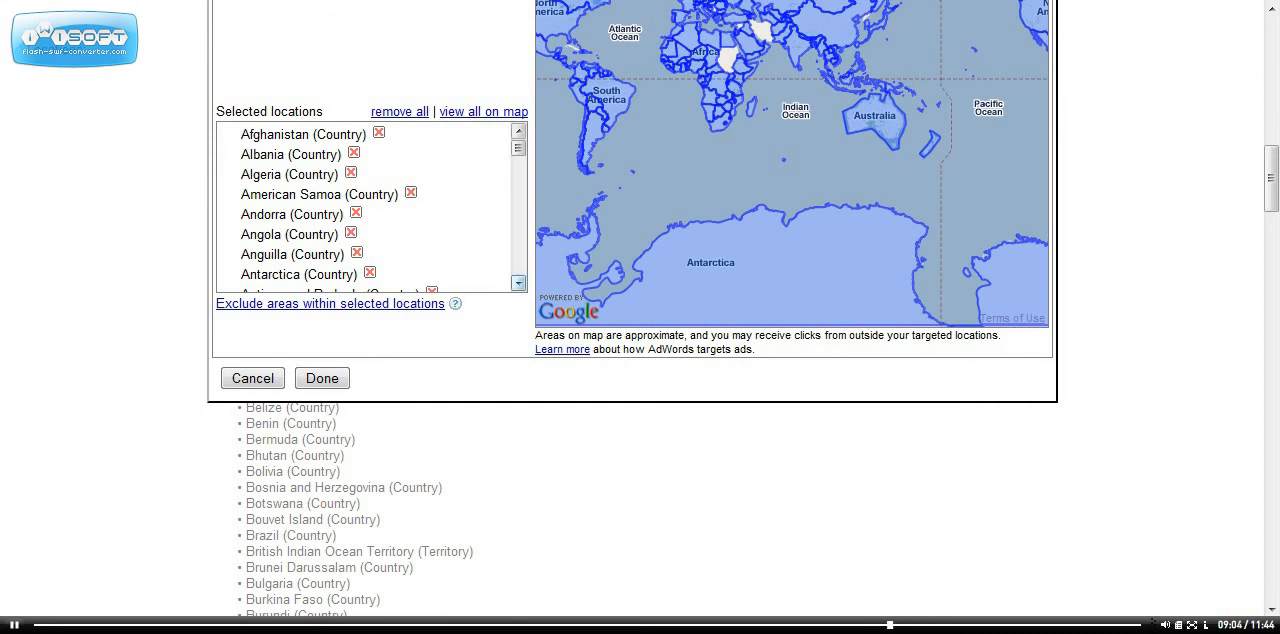
click(518, 283)
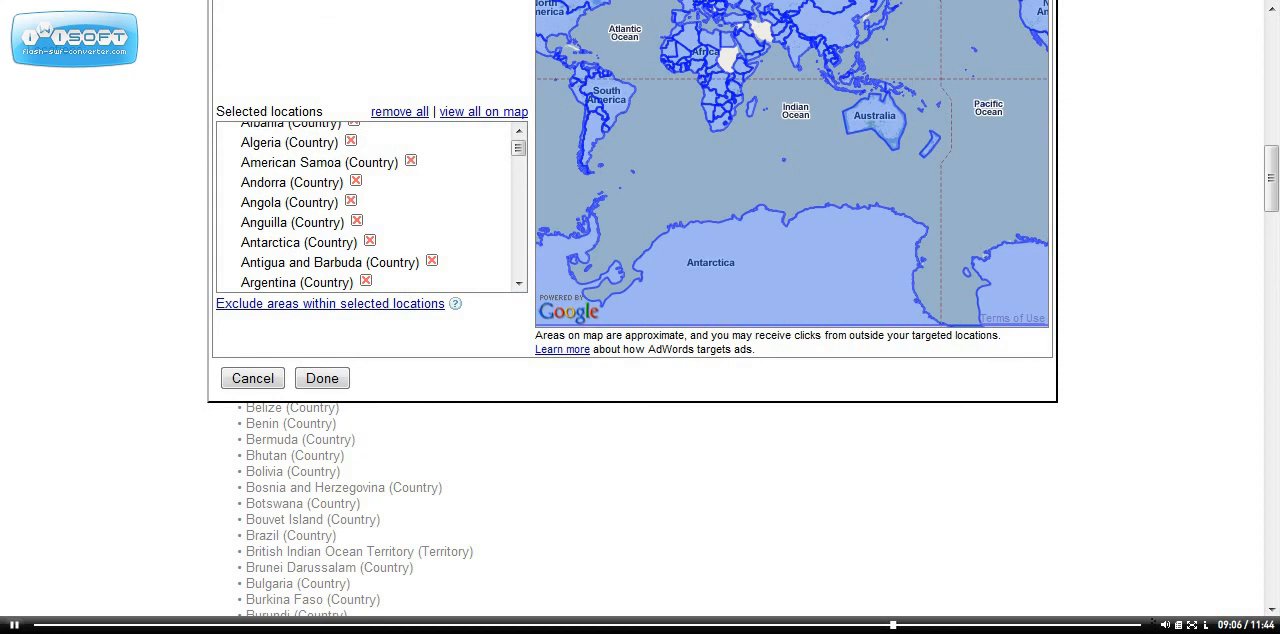
click(357, 221)
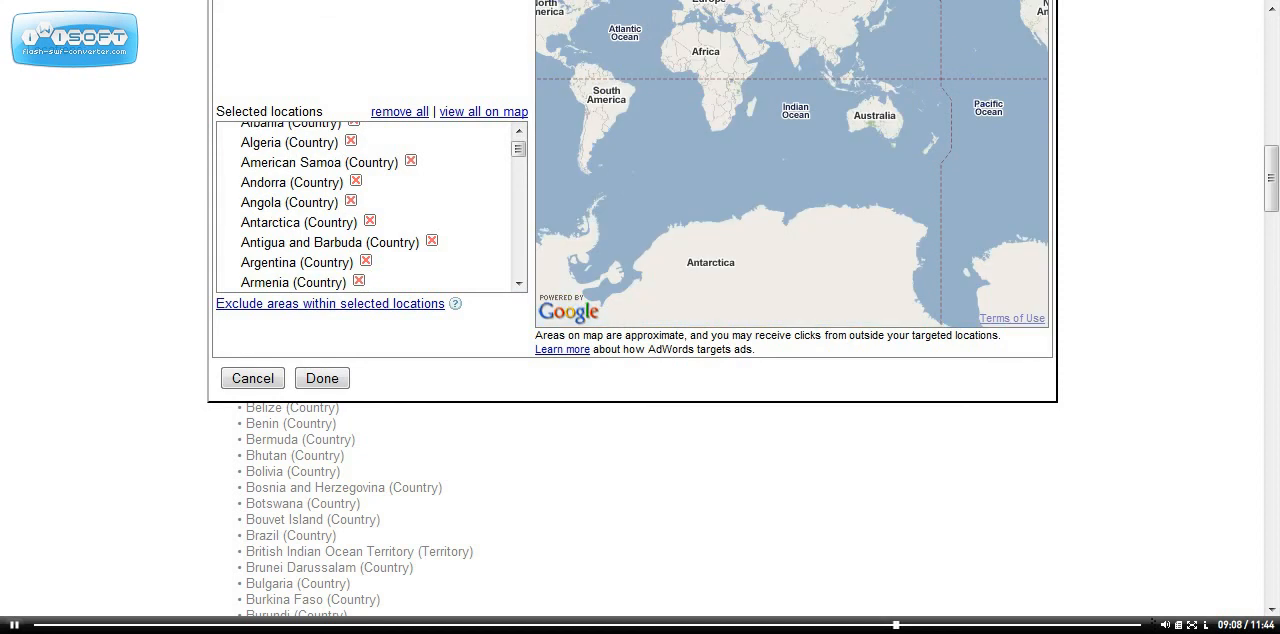
click(369, 221)
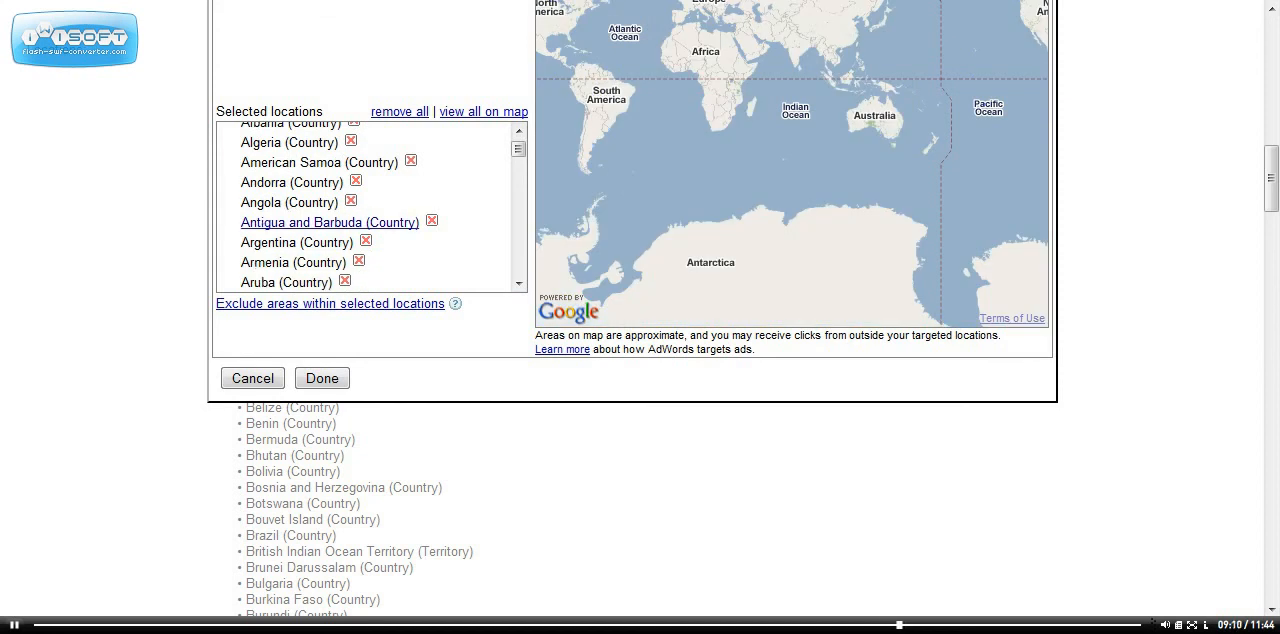
click(350, 200)
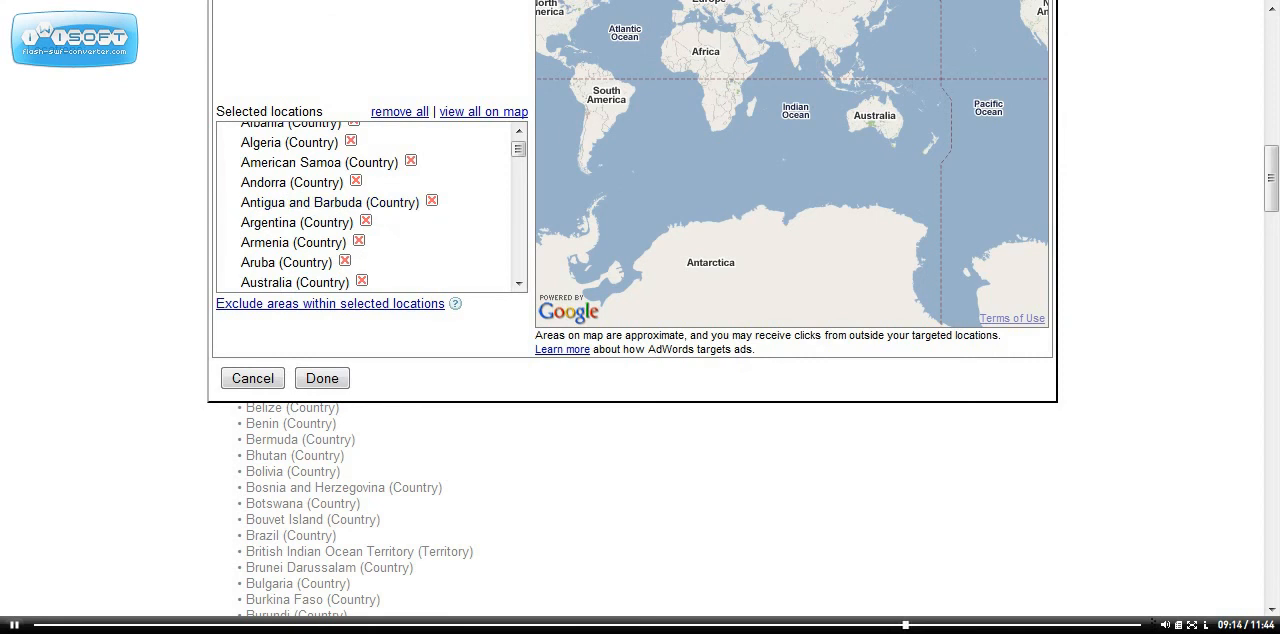
click(355, 180)
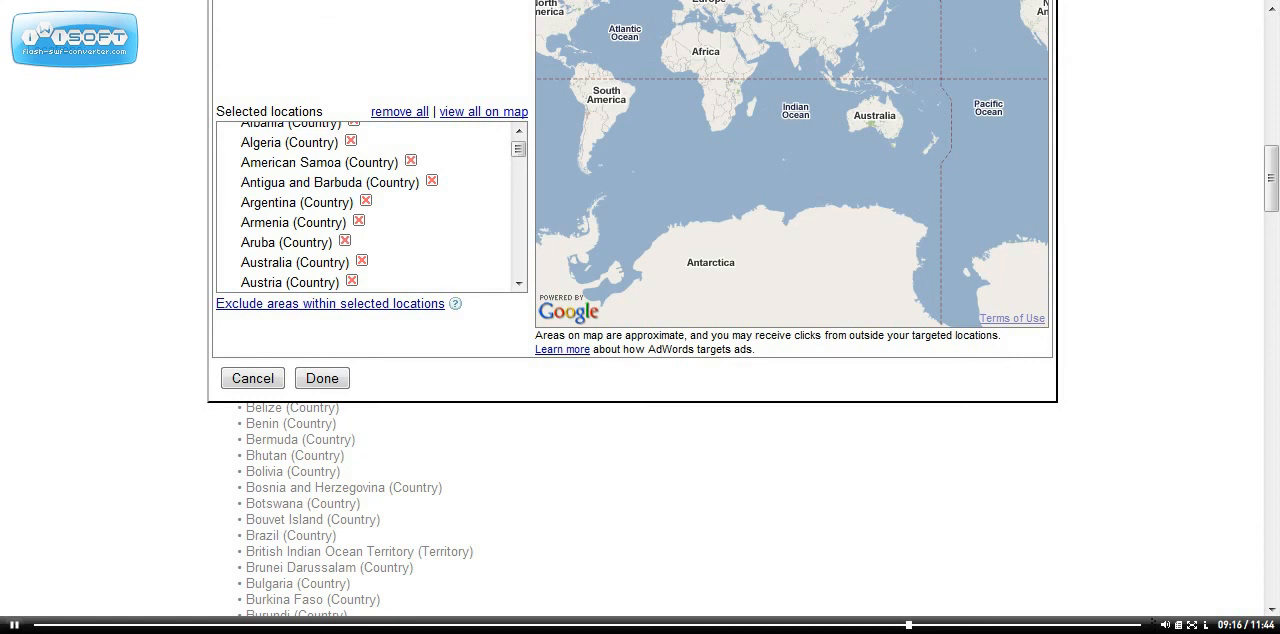
click(410, 161)
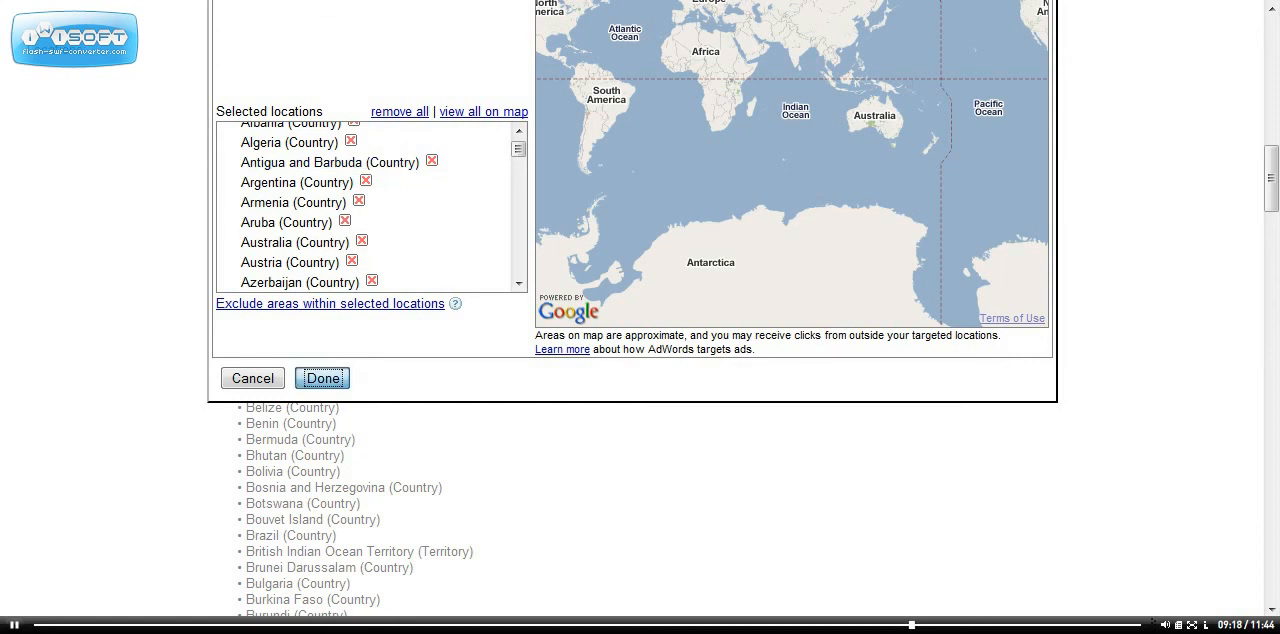
click(322, 378)
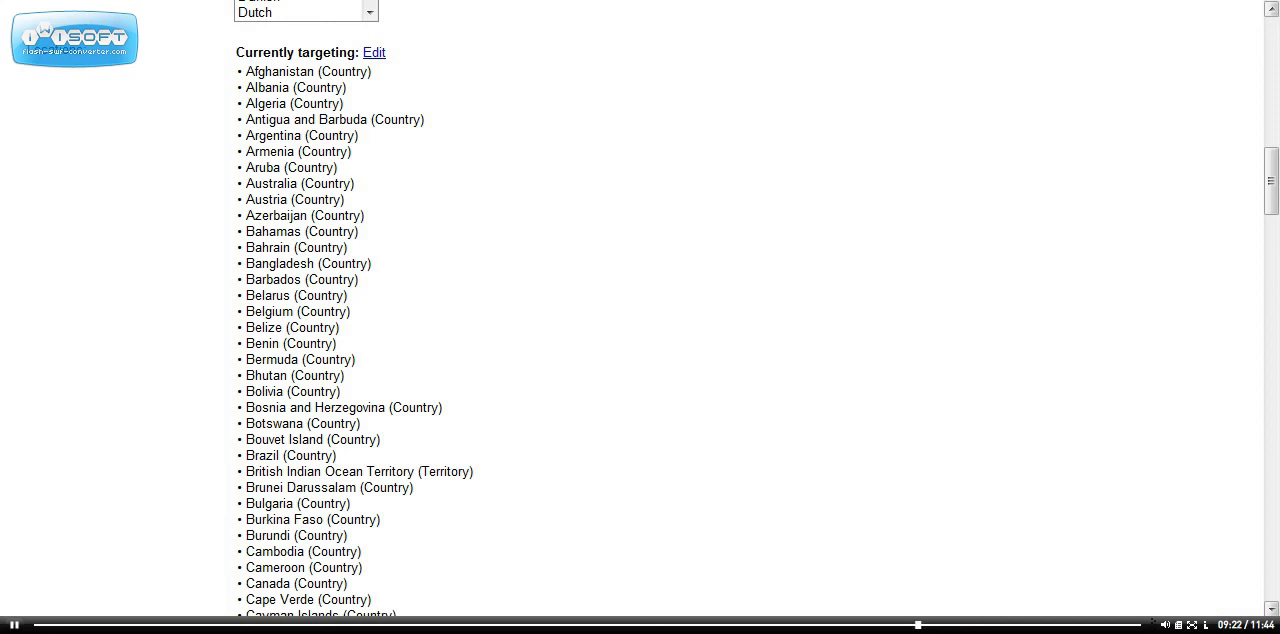
Return to the campaign summary and open the Ebay Coins campaign's settings for editing.
drag(1271, 181, 1271, 50)
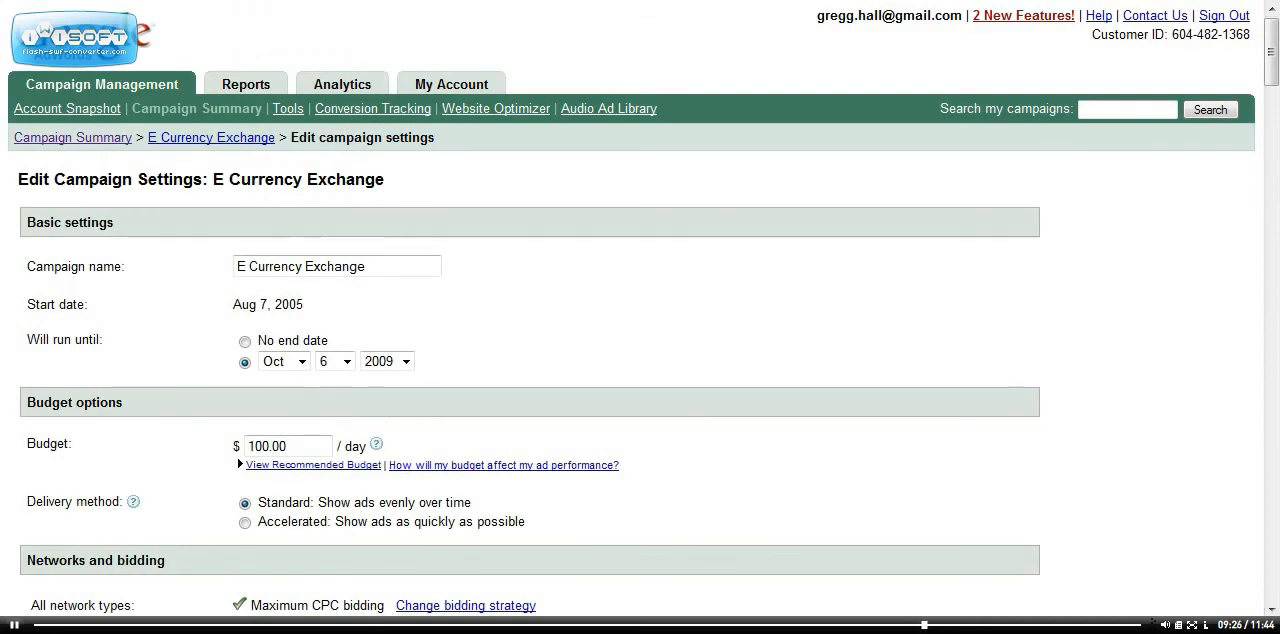
click(73, 138)
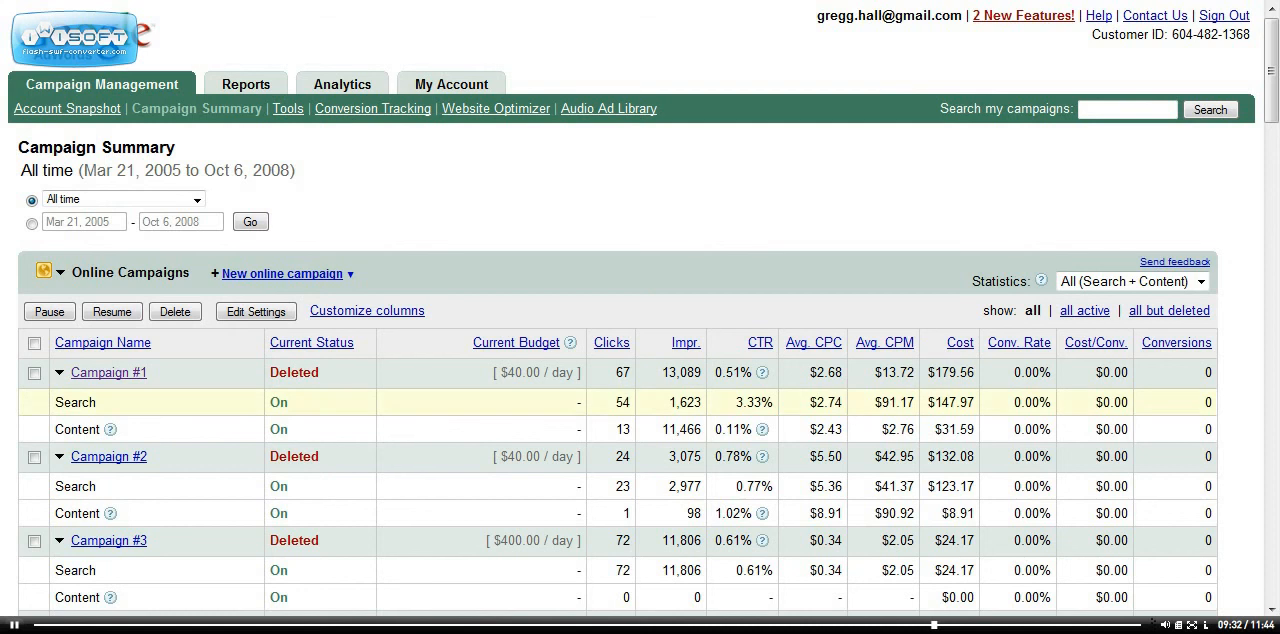
scroll(640, 320, down, 3)
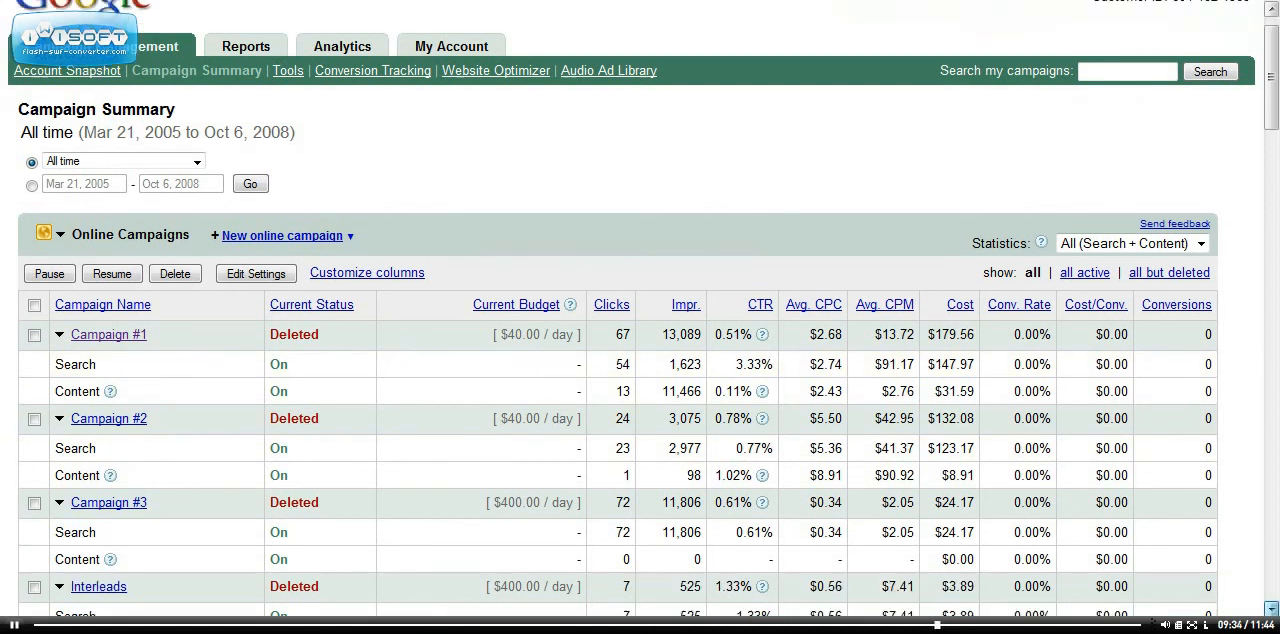
scroll(640, 320, down, 5)
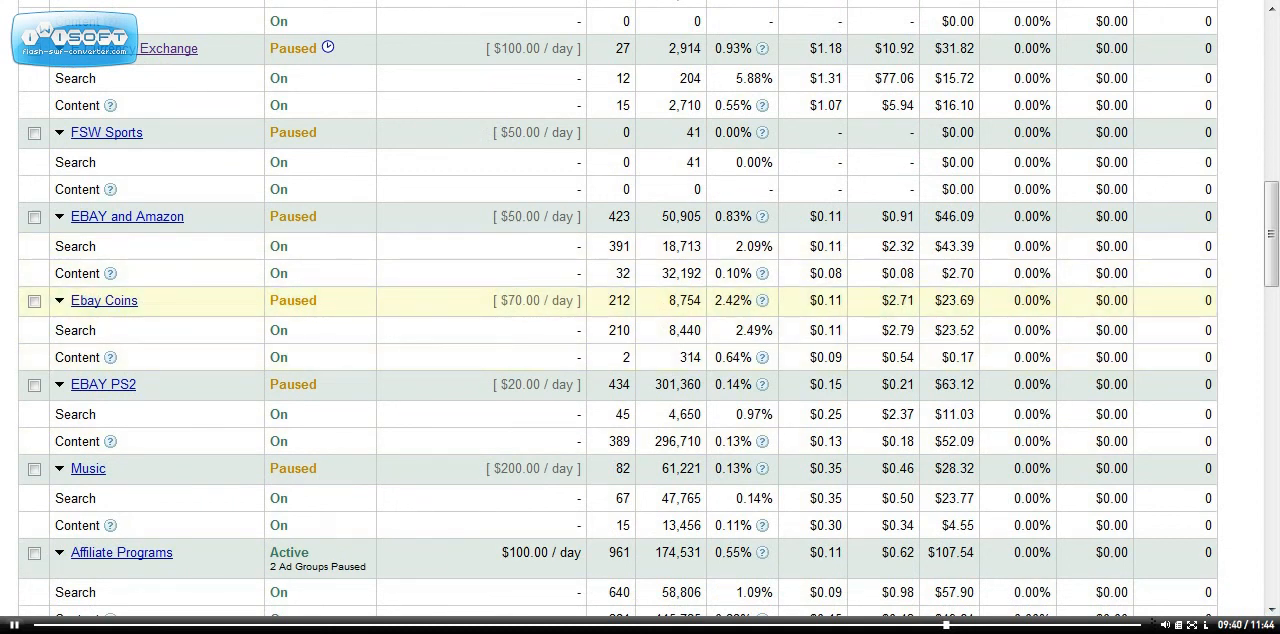
click(104, 301)
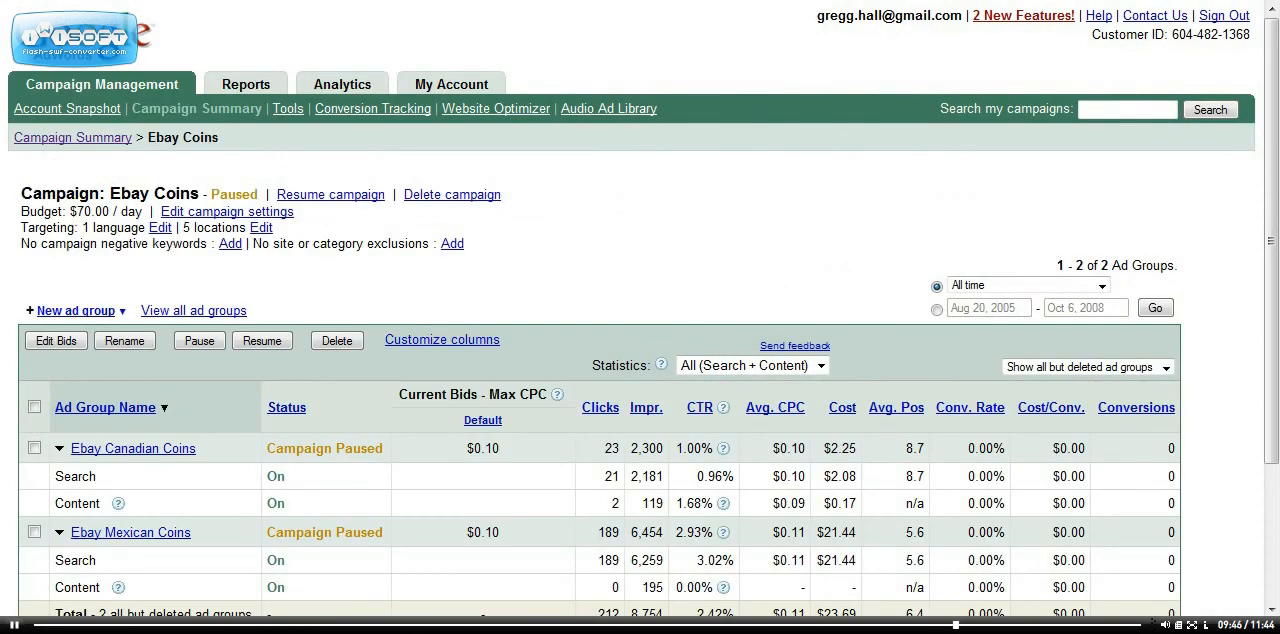
click(227, 212)
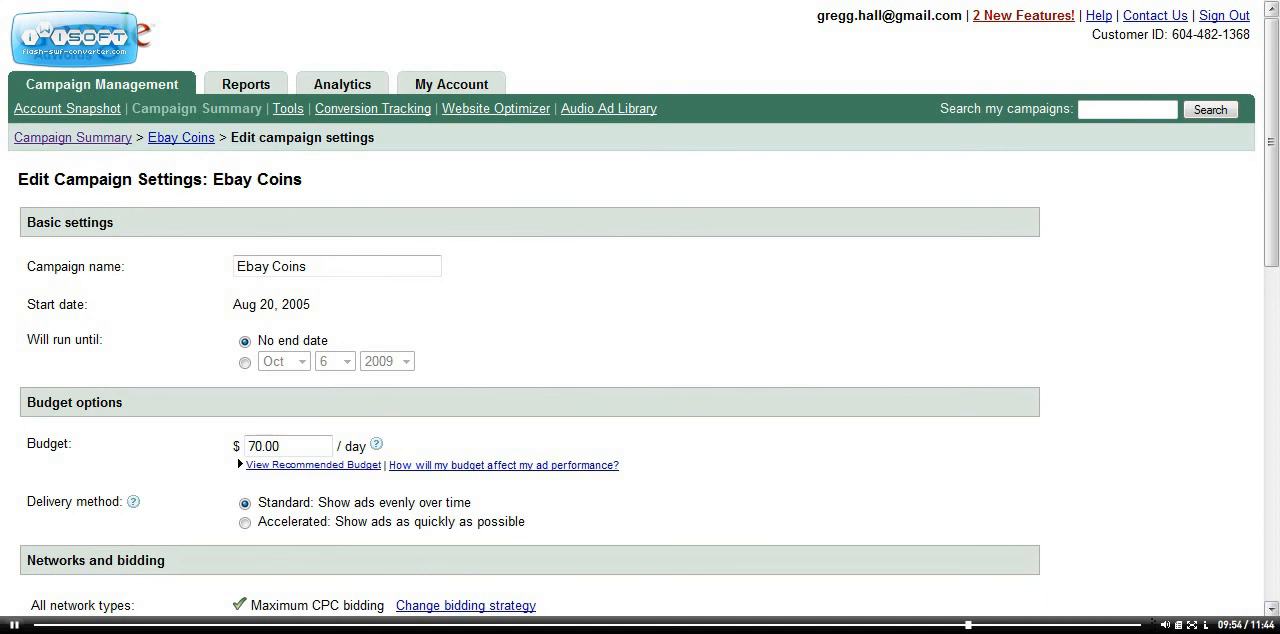
Open the Ebay Coins campaign's targeted locations for editing and search for "Fort Pierce Florida".
scroll(640, 320, down, 5)
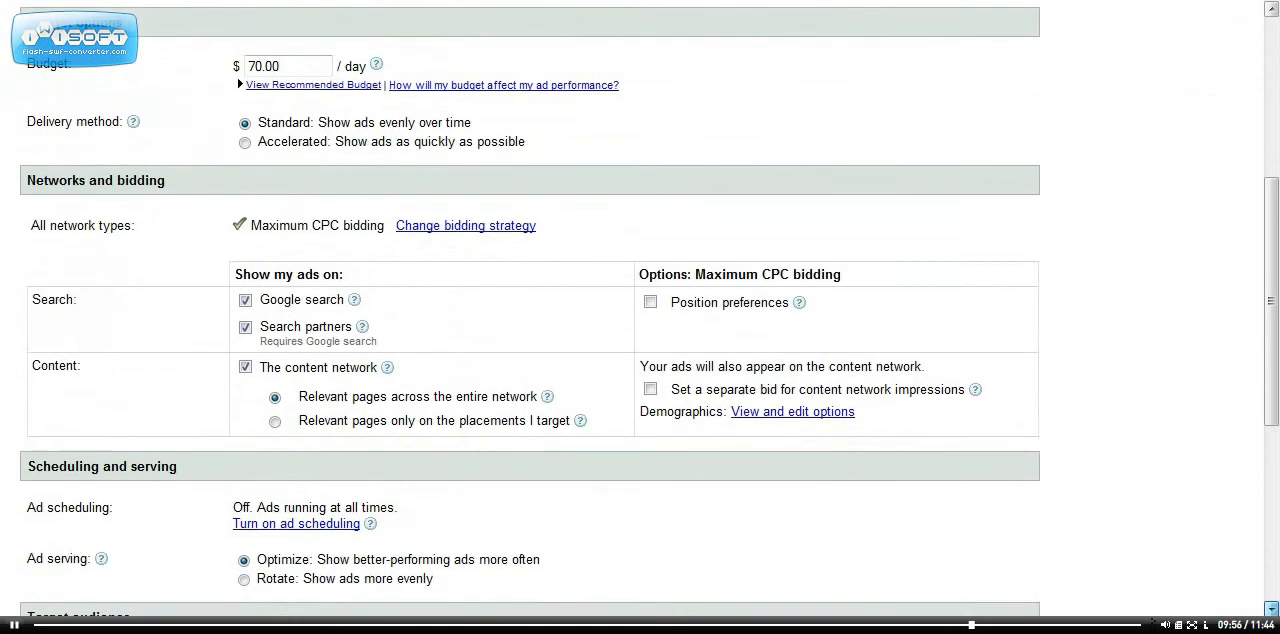
scroll(640, 320, down, 5)
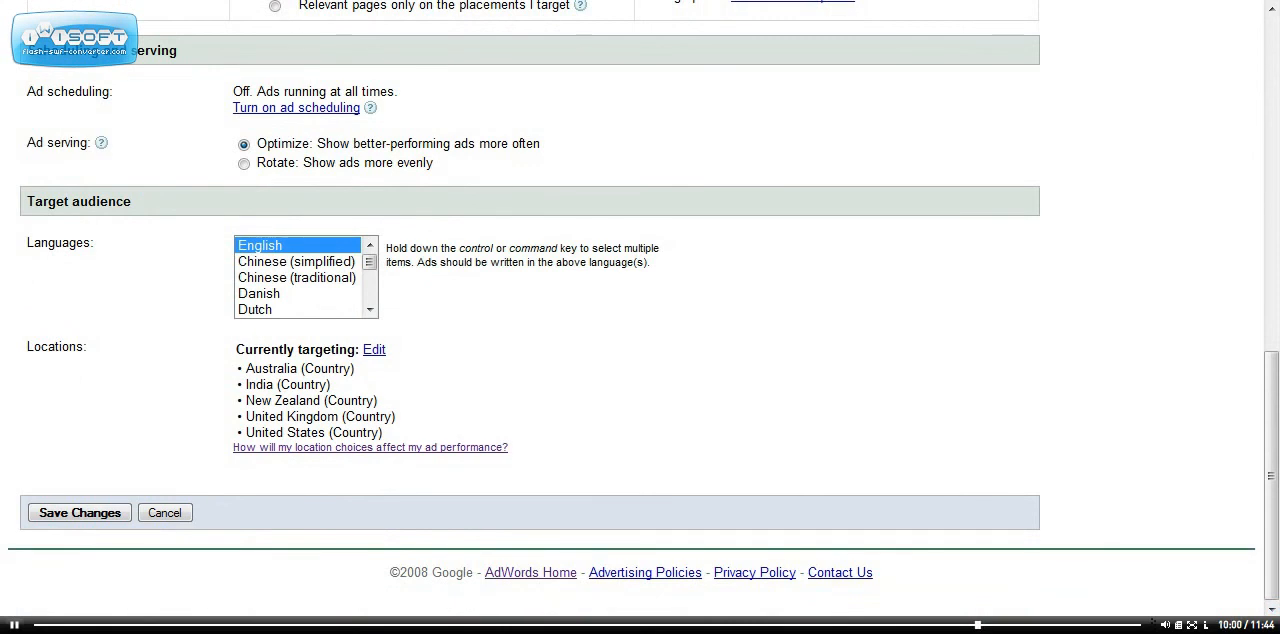
click(374, 349)
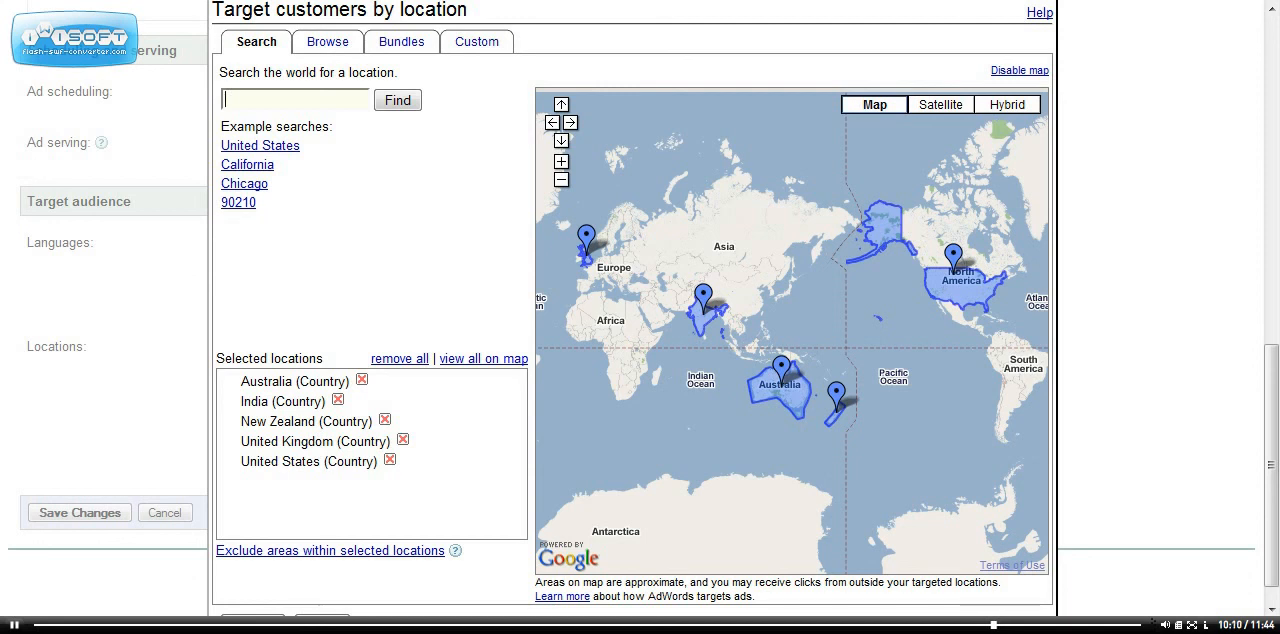
text(Fort)
text(Pir)
text(erce )
text(Florida)
key(Return)
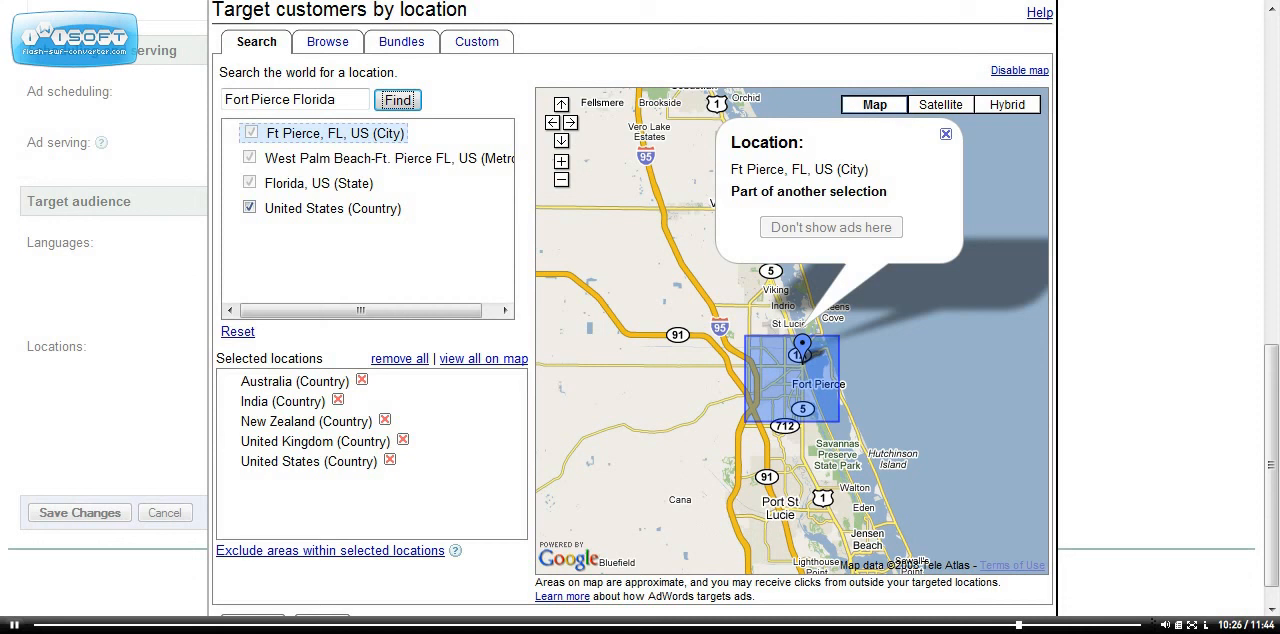
Remove Australia, India, New Zealand and the United Kingdom from the selected locations and confirm the location list.
click(362, 380)
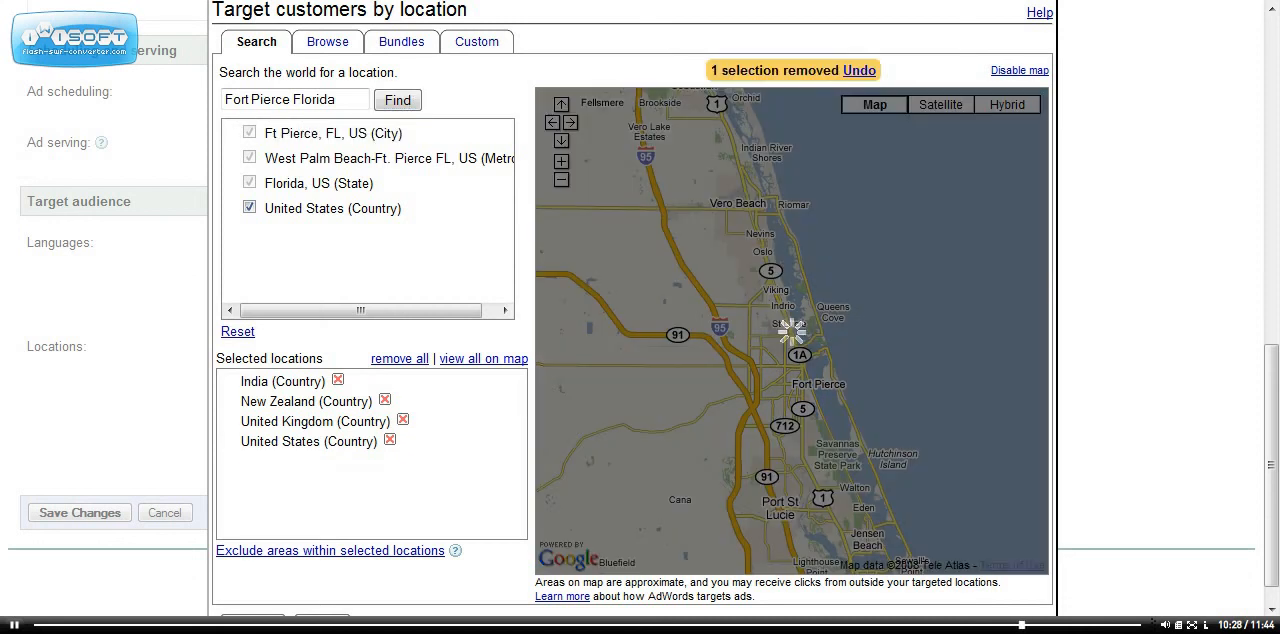
click(338, 380)
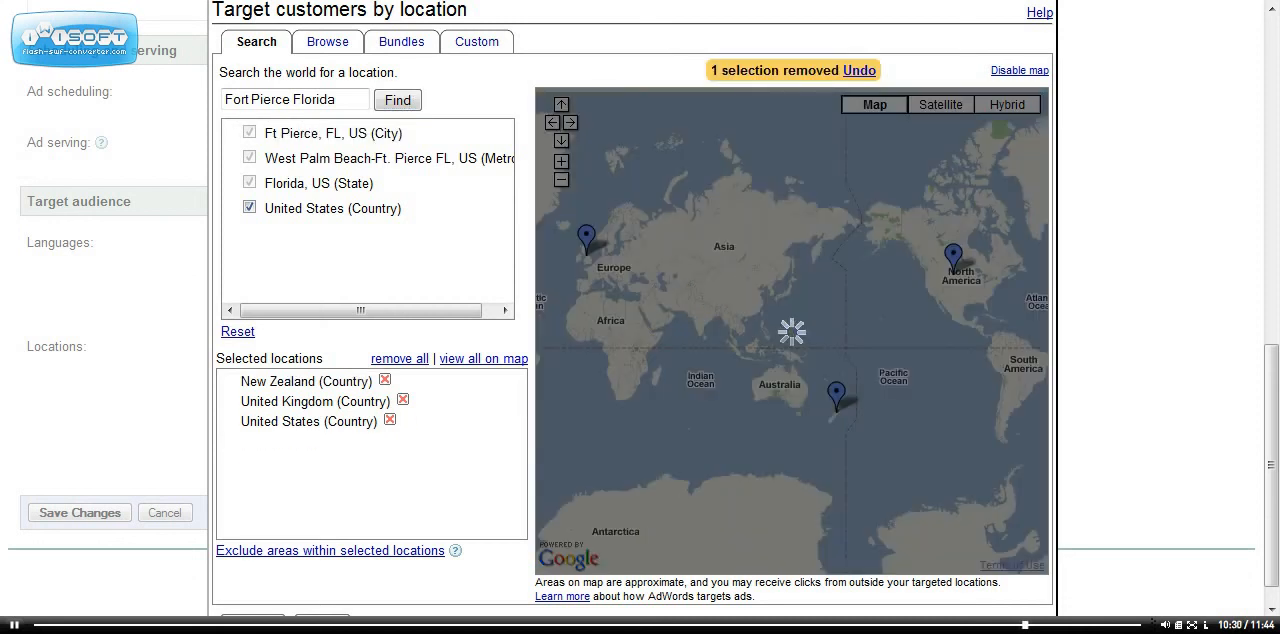
click(385, 380)
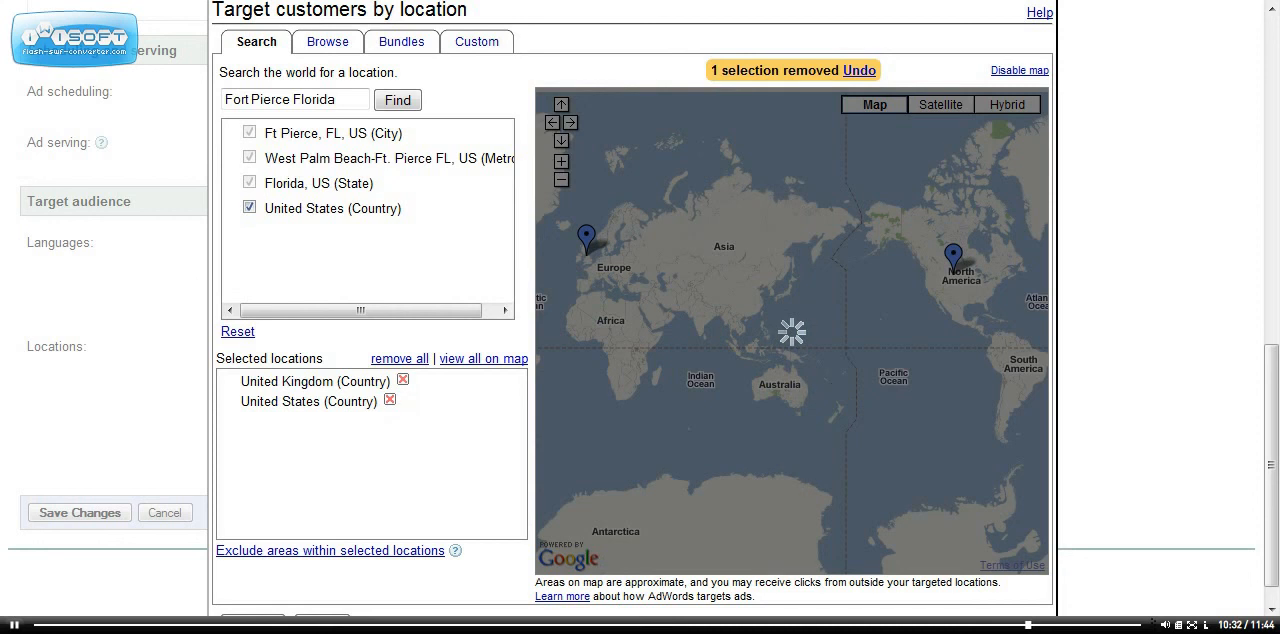
click(402, 380)
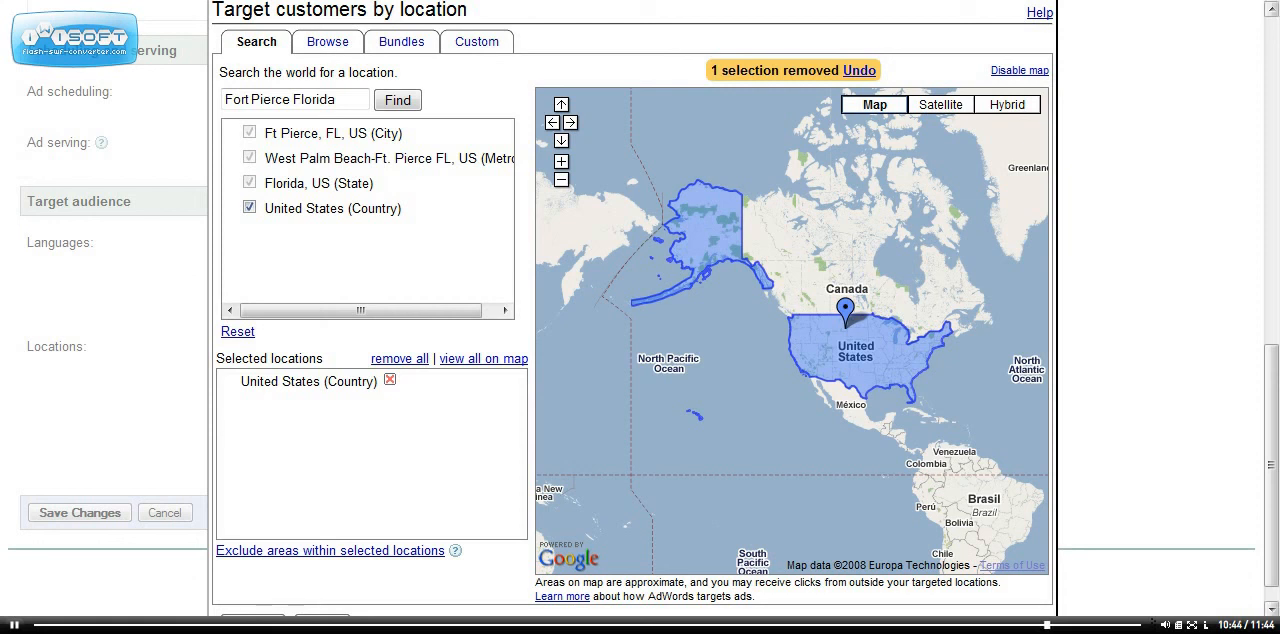
scroll(640, 315, down, 1)
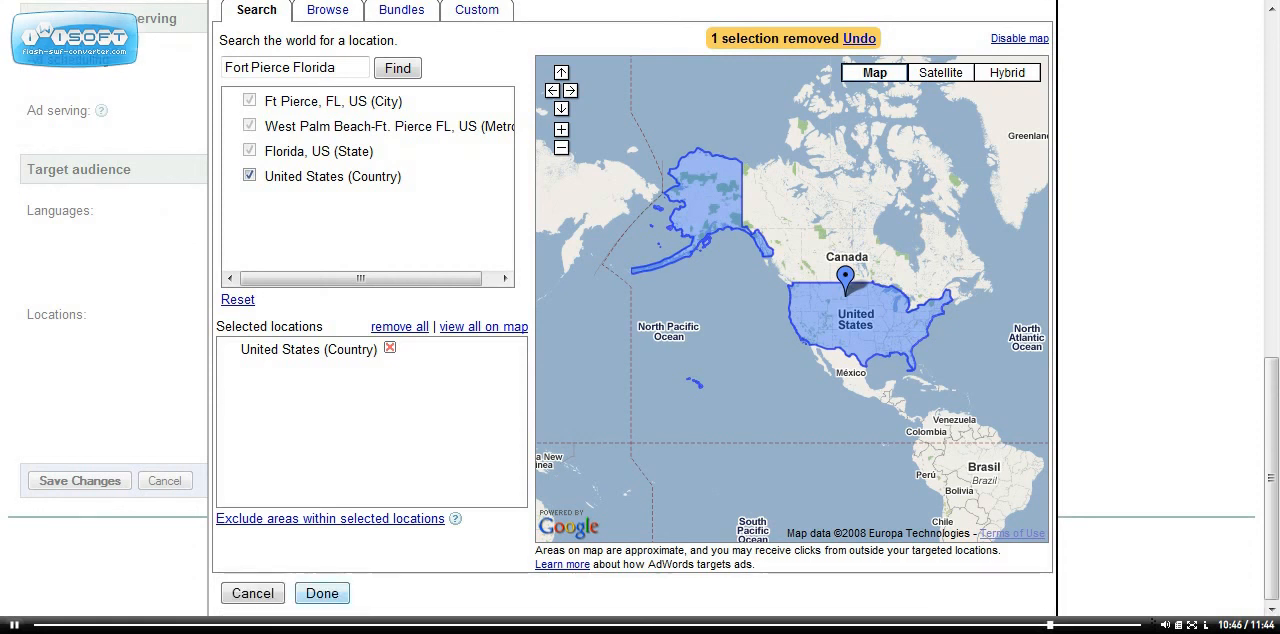
click(322, 593)
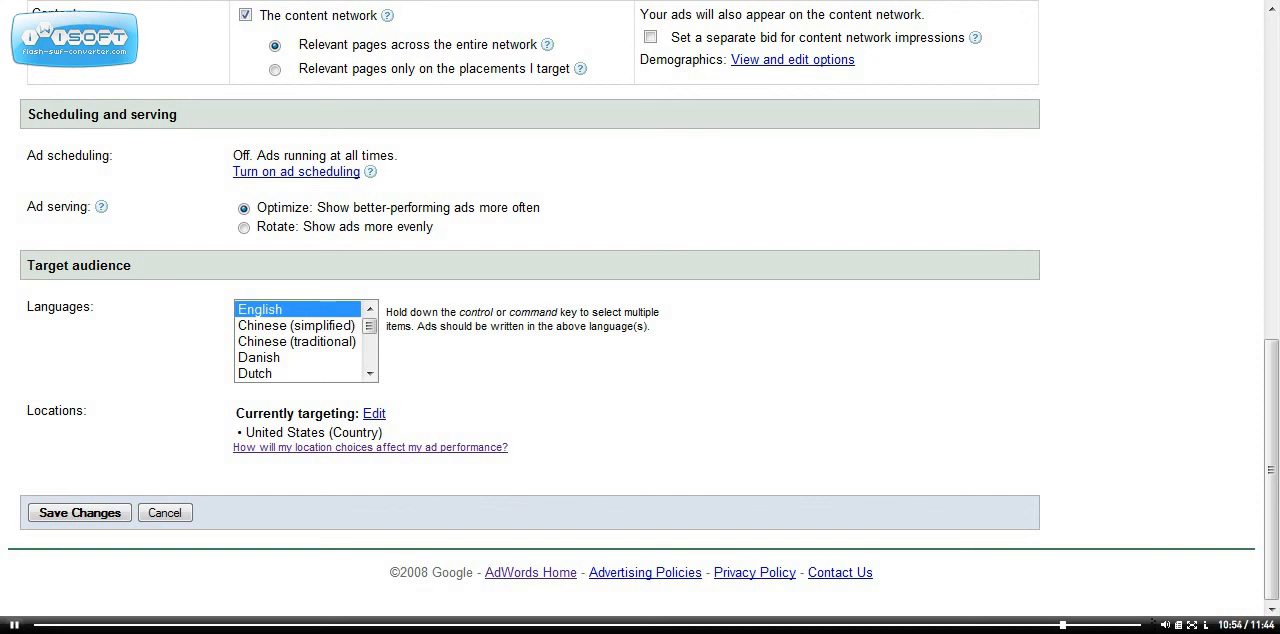
Replace the United States with Ft Pierce, FL, US (City) as the targeted location and save the campaign settings.
click(374, 413)
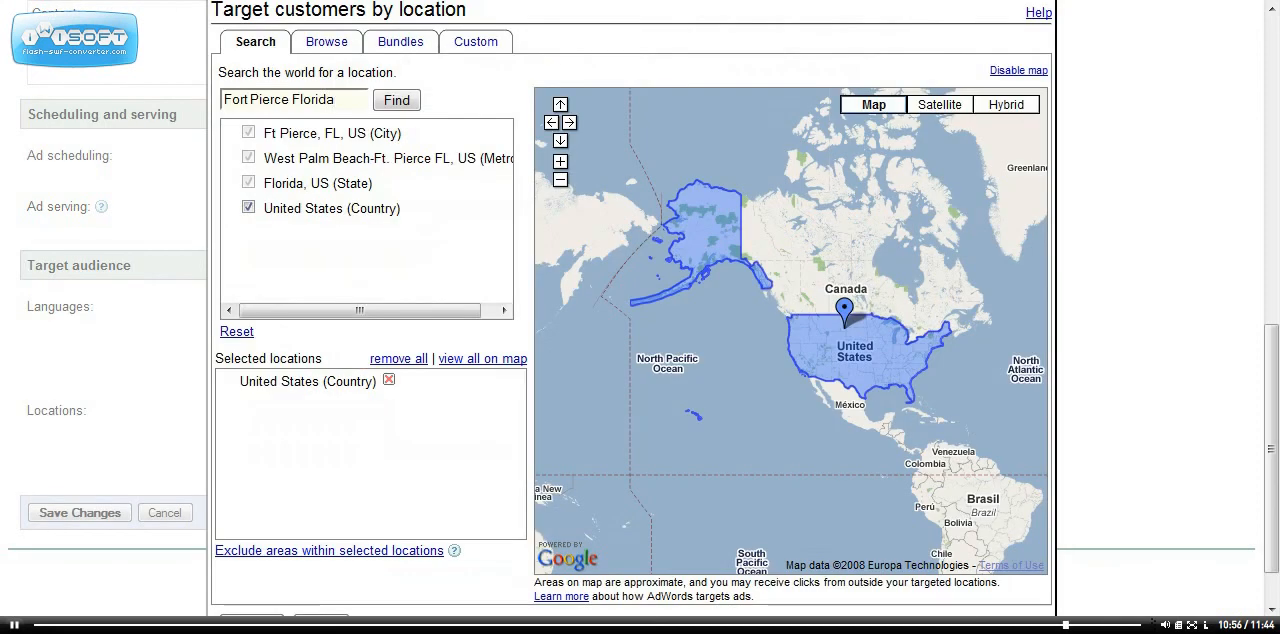
click(248, 207)
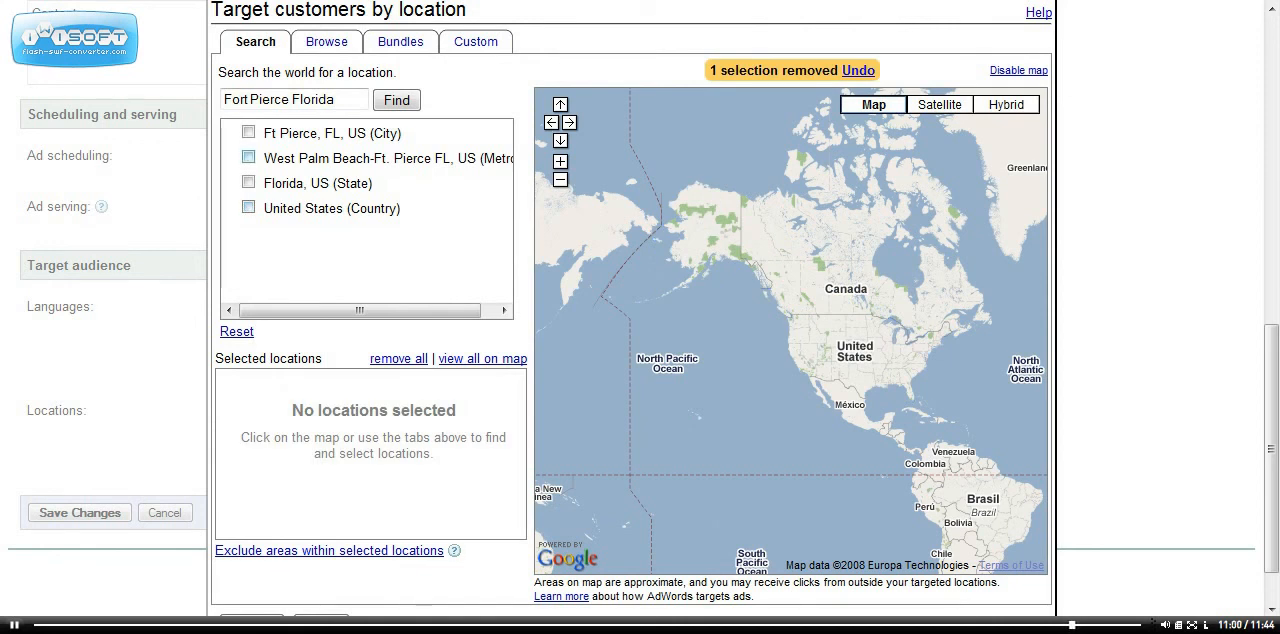
click(248, 132)
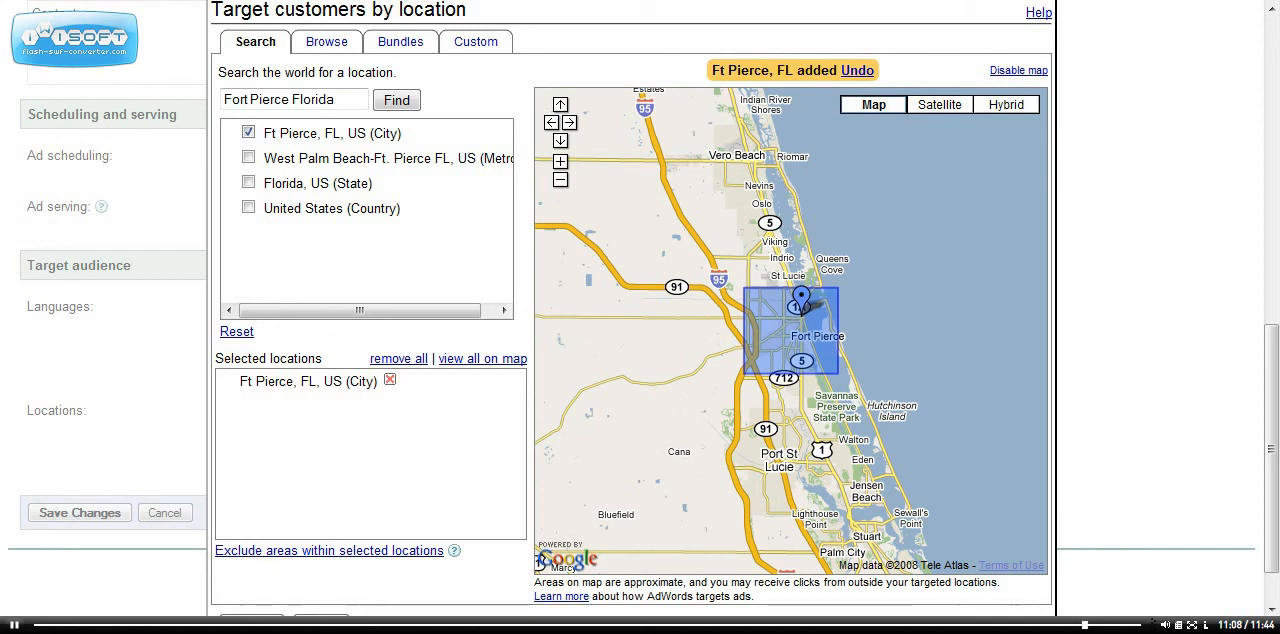
scroll(640, 300, down, 2)
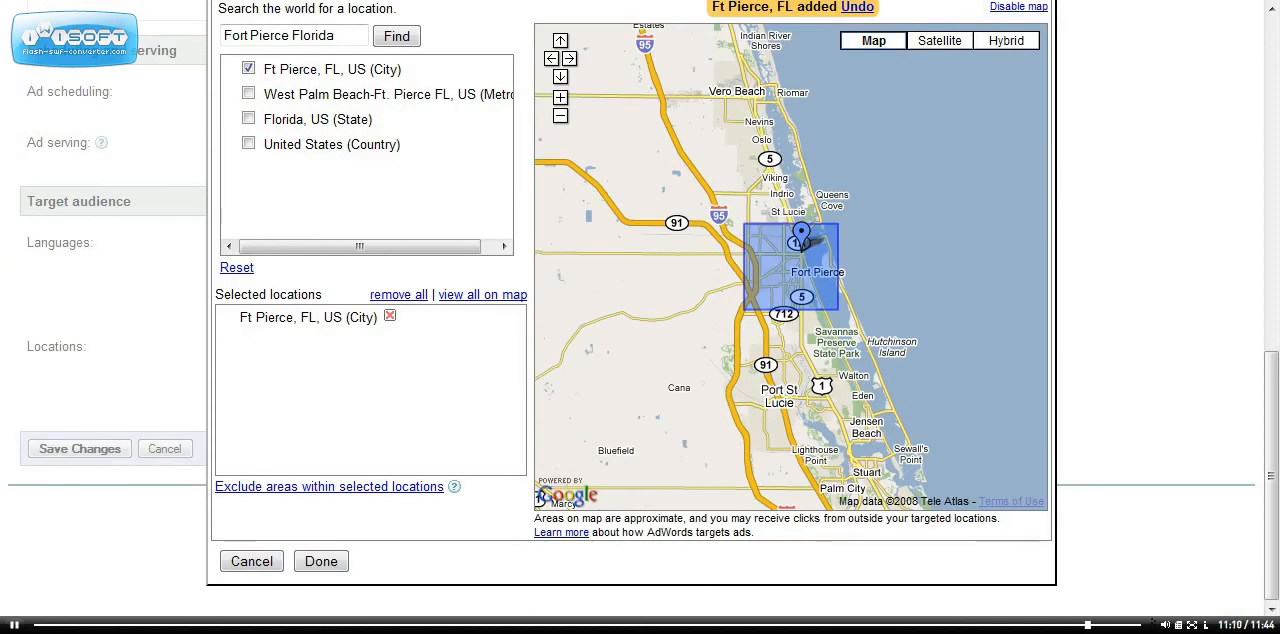
click(321, 561)
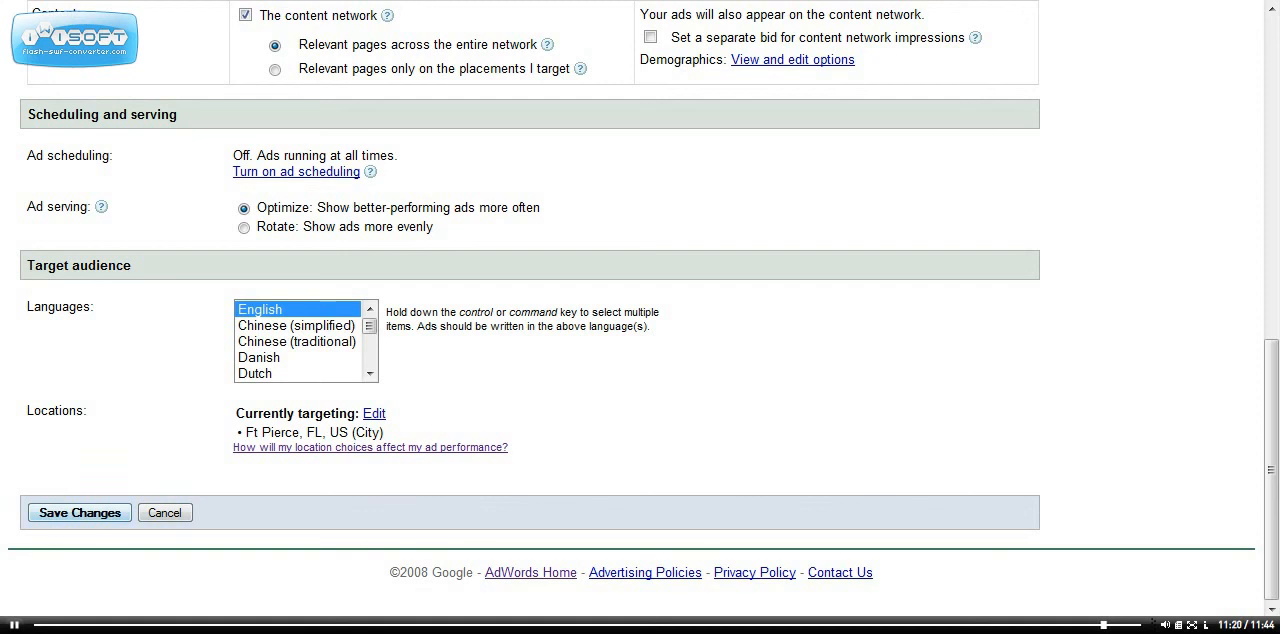
click(79, 513)
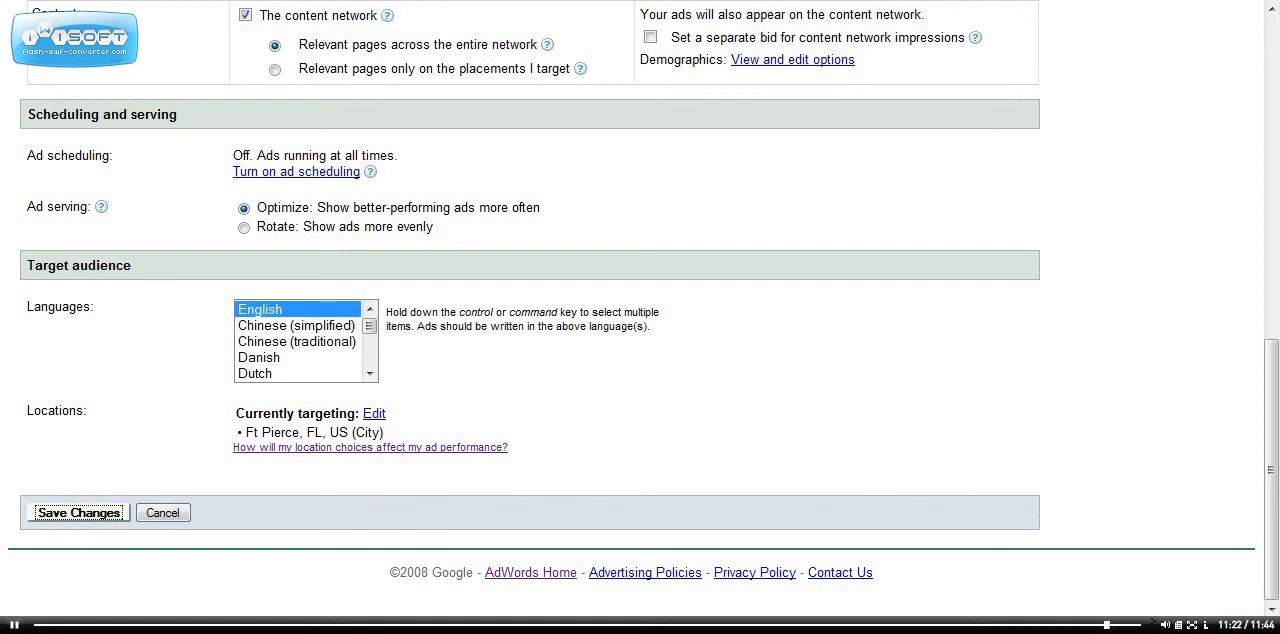